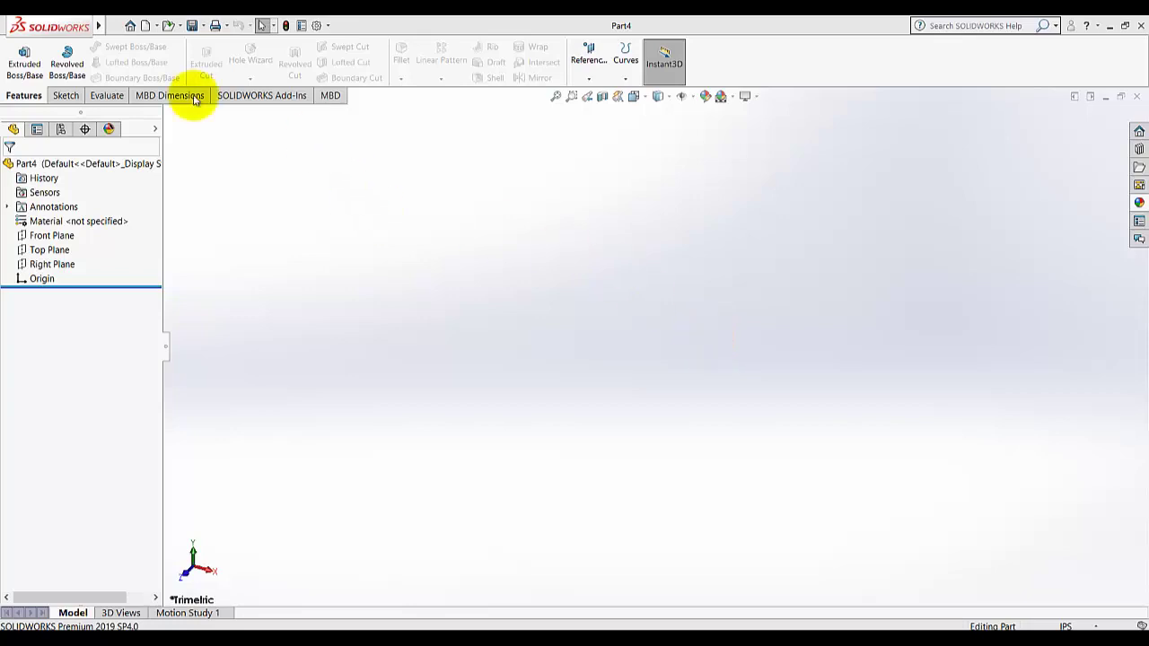
Step: Start a sketch on the Right Plane and draw a circle about 3.19 in in diameter centred on the origin
click(65, 95)
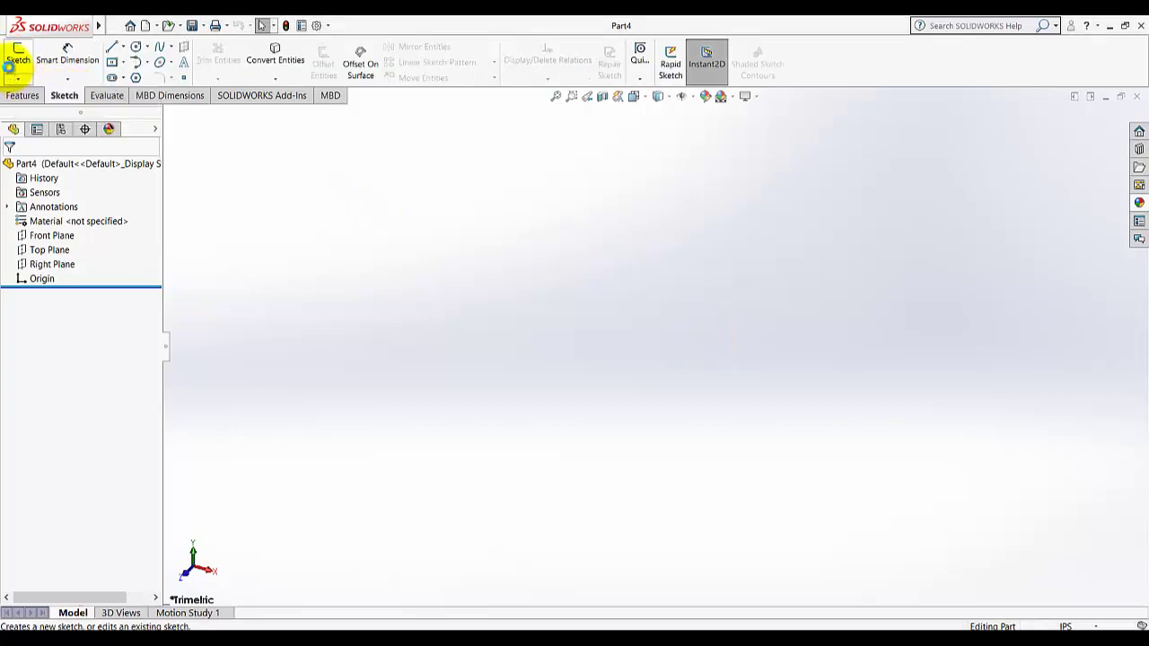
click(14, 54)
click(734, 206)
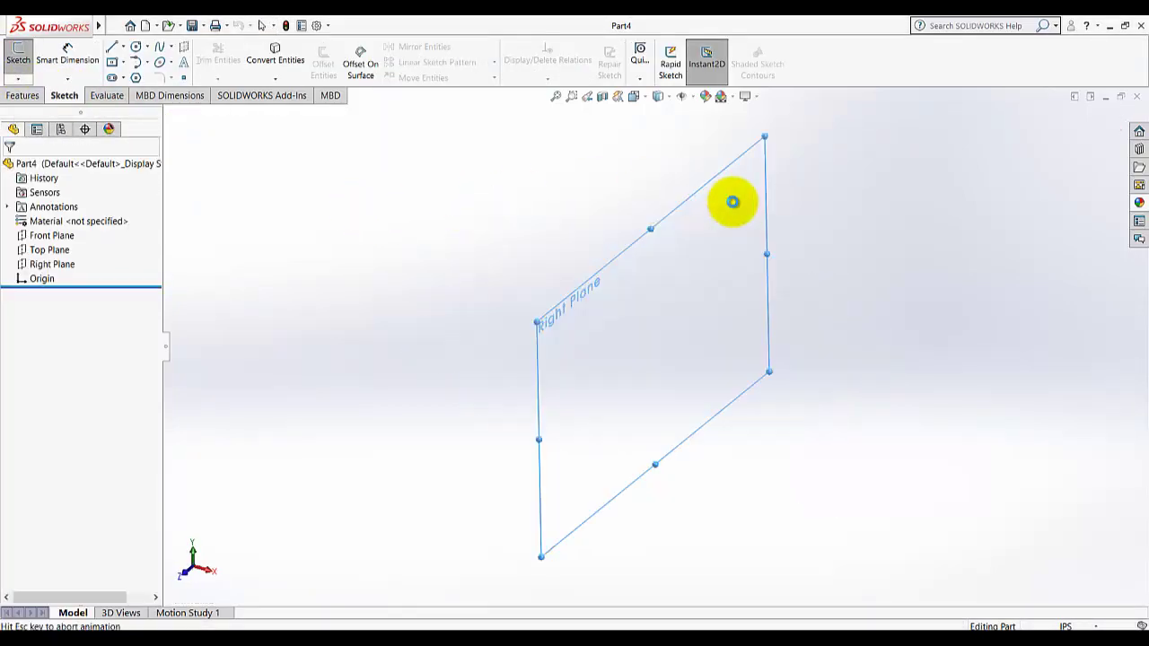
click(136, 52)
click(657, 348)
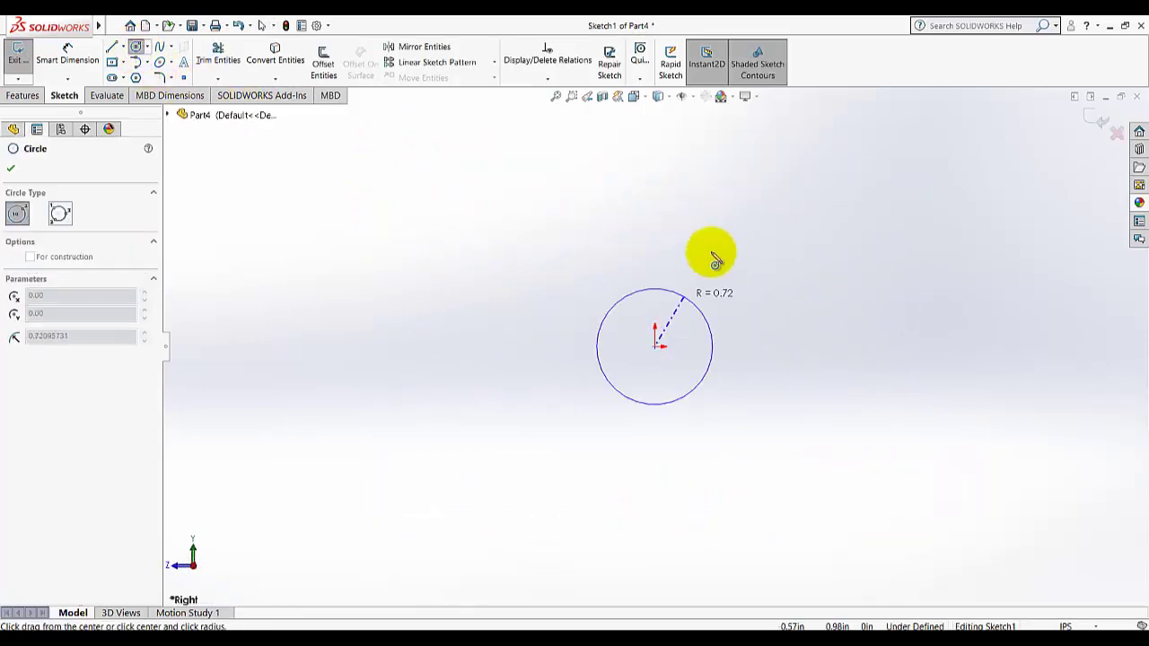
click(718, 236)
Step: Dimension the circle's diameter to 6 in and exit the sketch
click(93, 68)
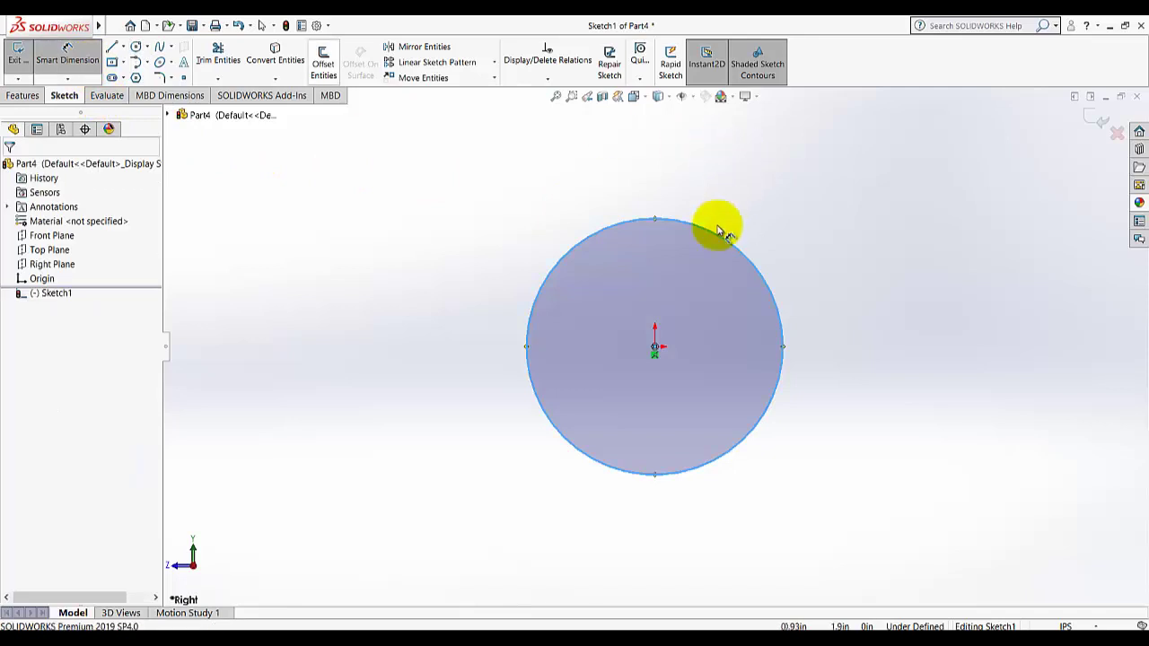
click(731, 236)
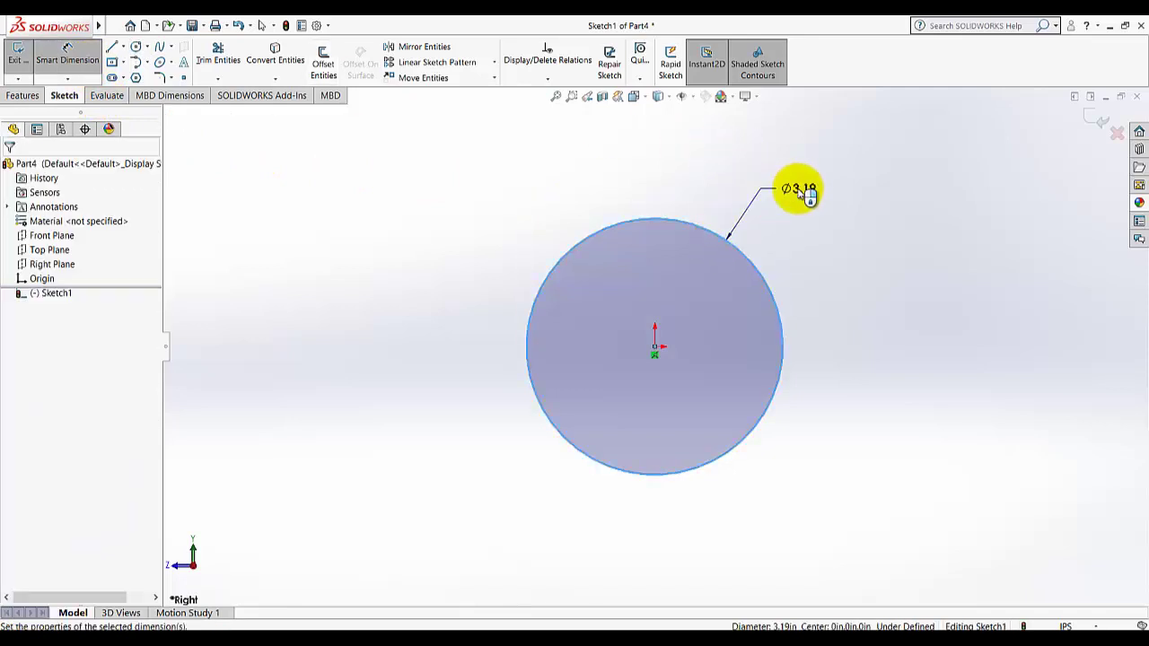
click(799, 190)
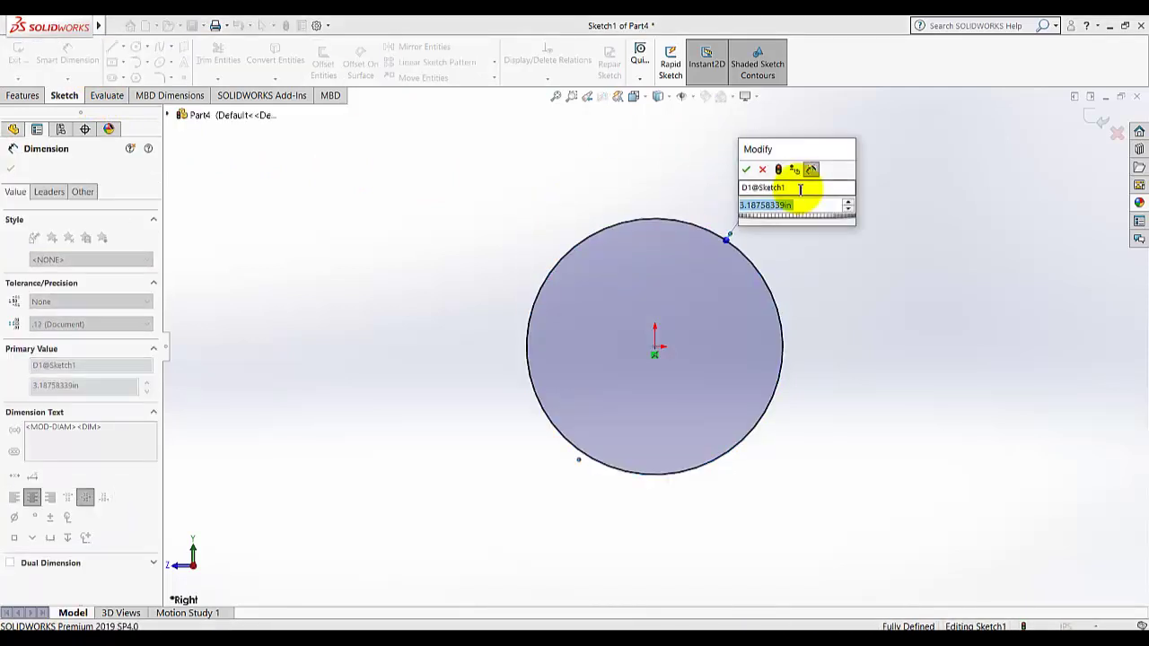
text(6)
key(Return)
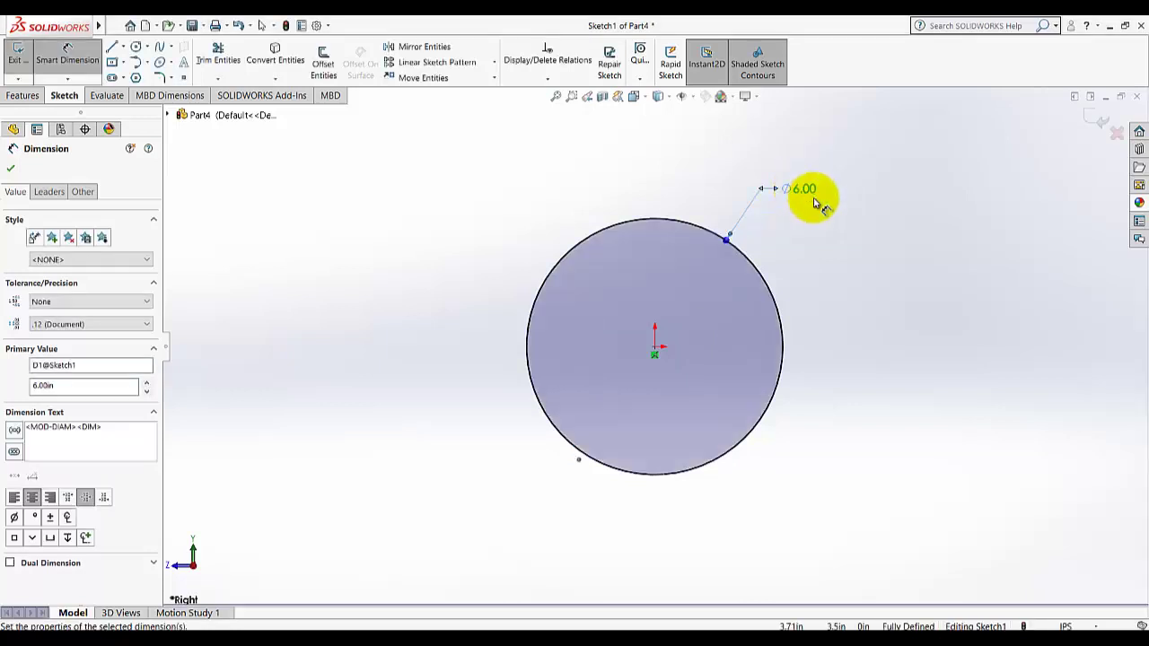
click(18, 55)
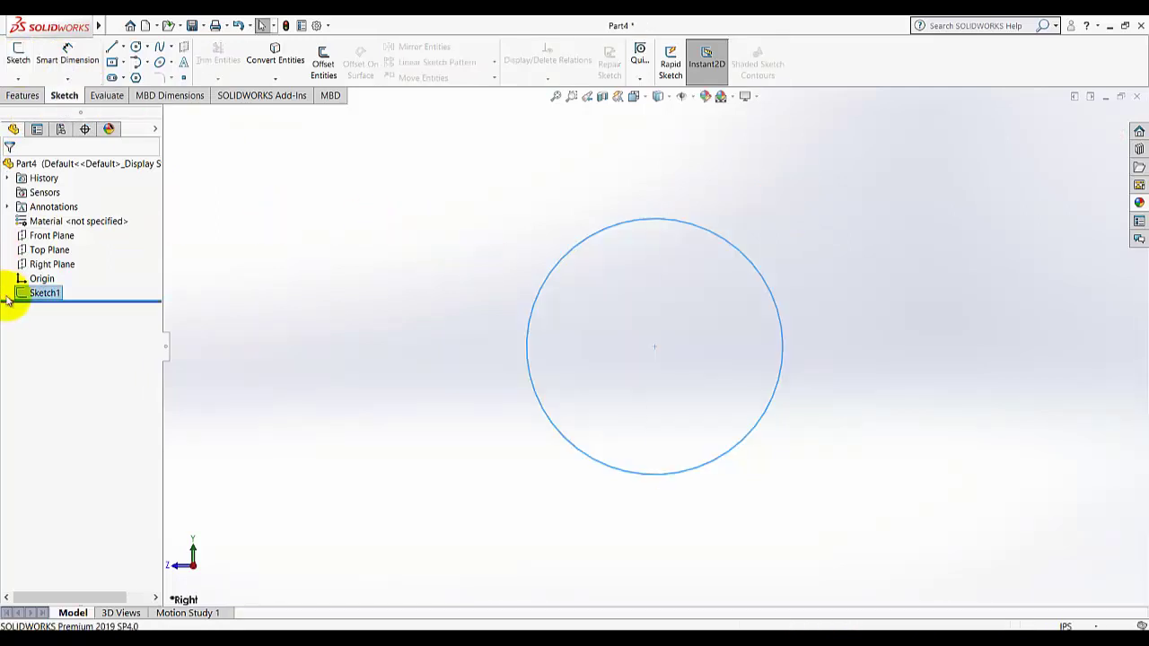
Step: Reopen the circle's sketch for editing
right_click(40, 287)
click(95, 317)
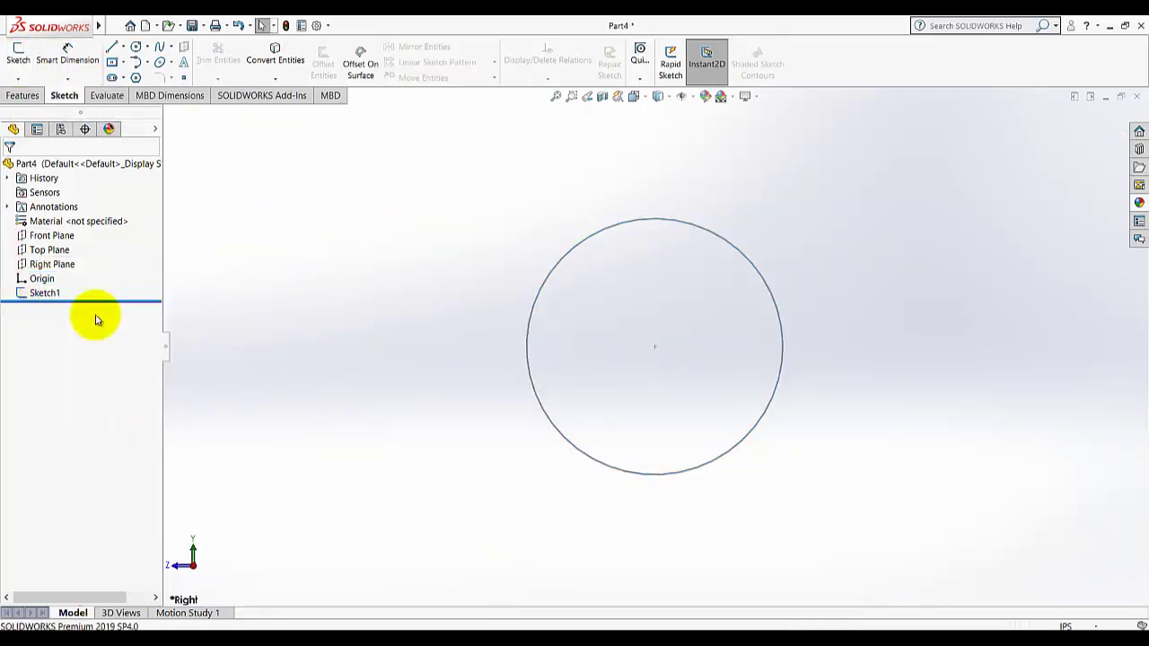
right_click(47, 295)
click(57, 259)
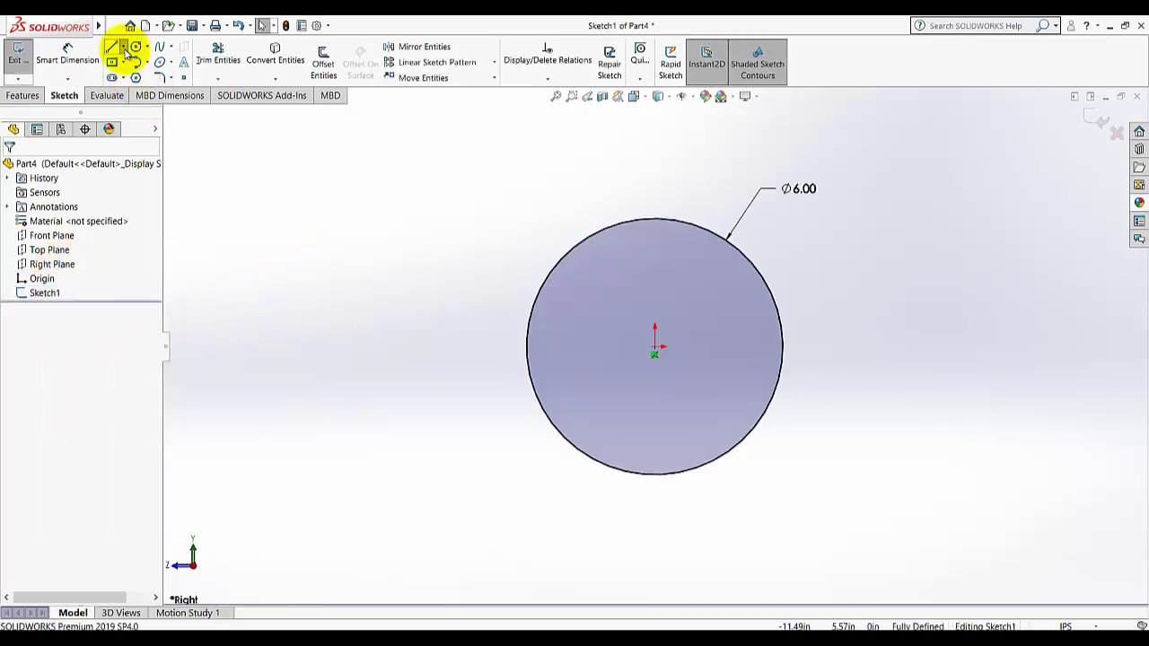
click(124, 49)
click(146, 75)
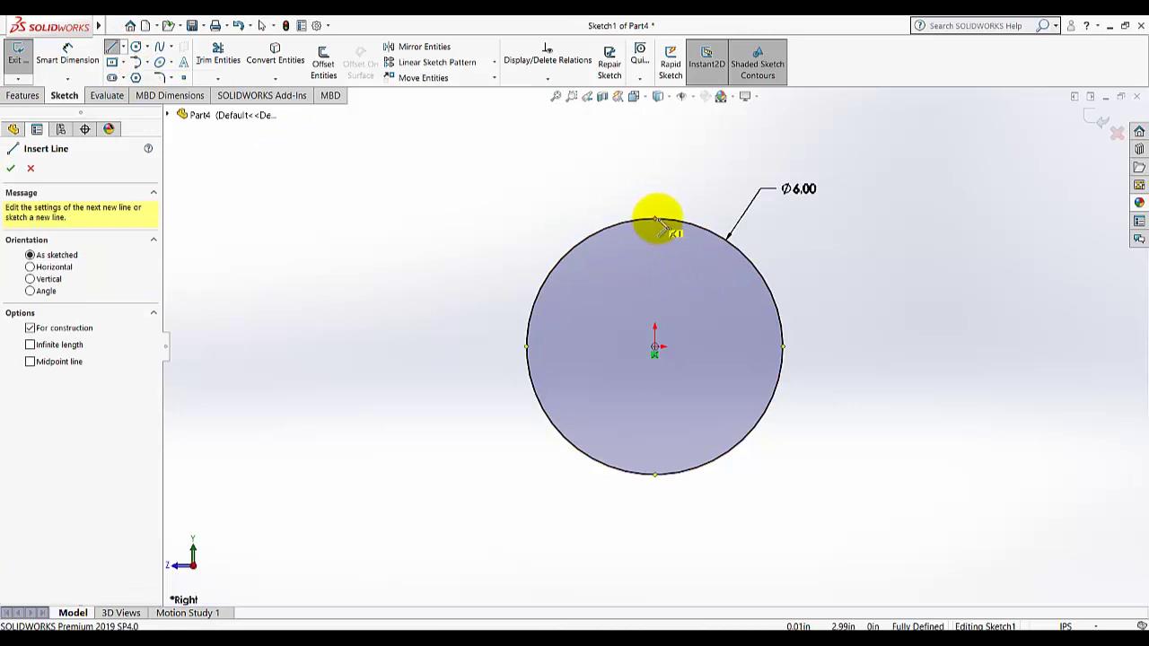
click(31, 170)
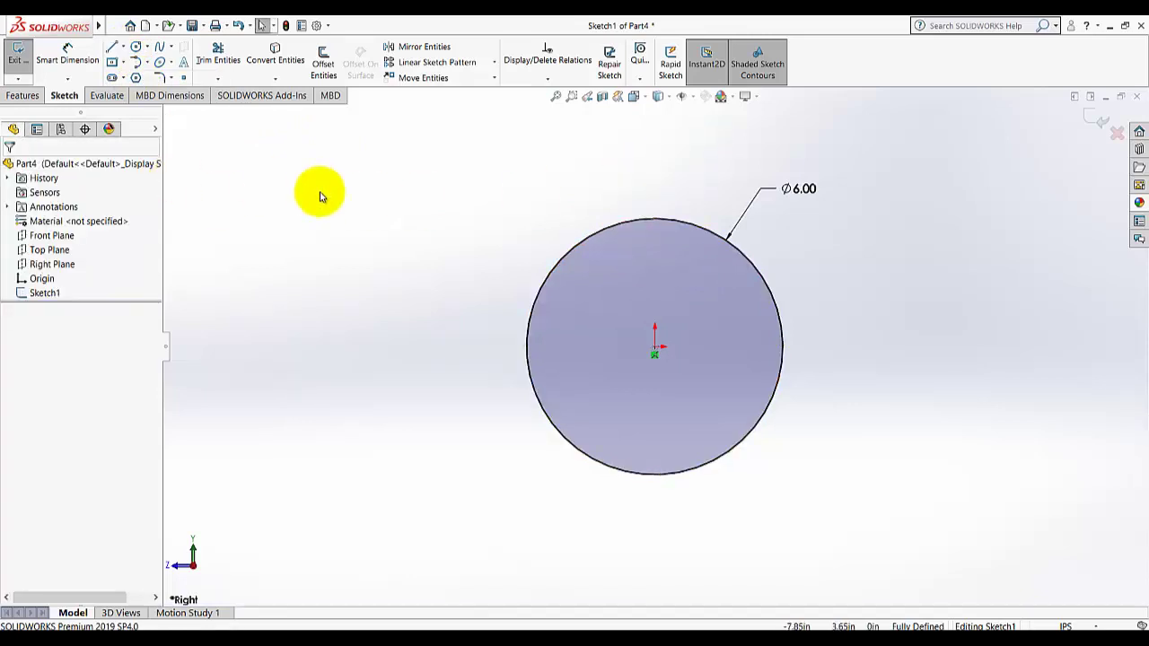
Step: Draw a vertical line through the origin from the circle's top point to its bottom point
click(112, 49)
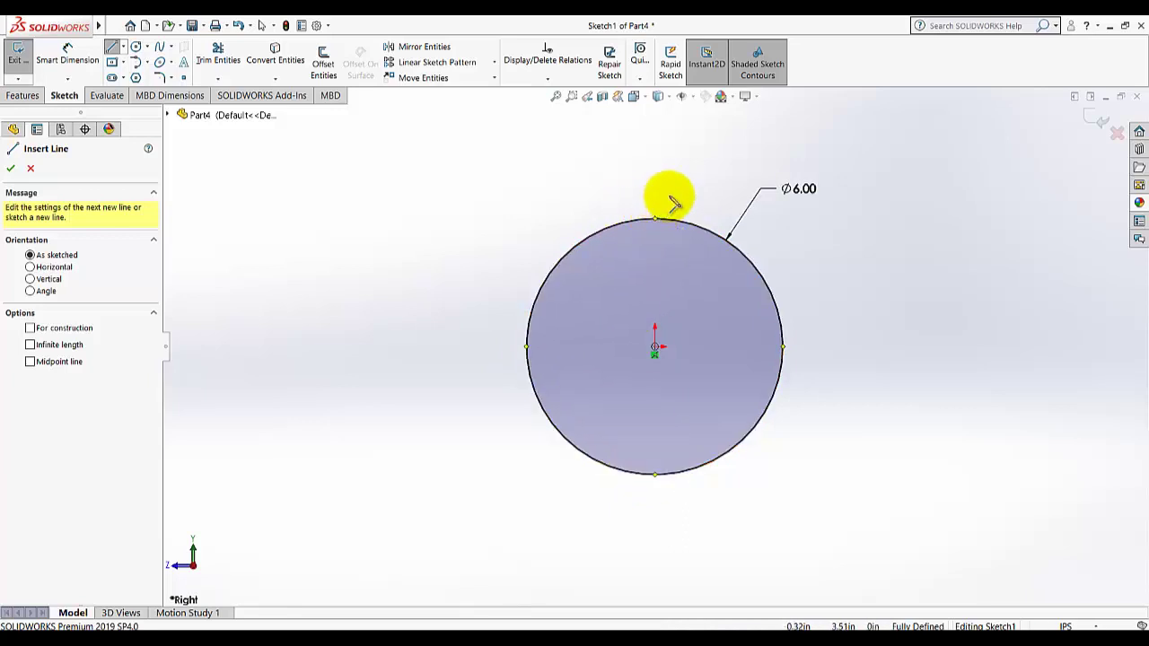
click(676, 198)
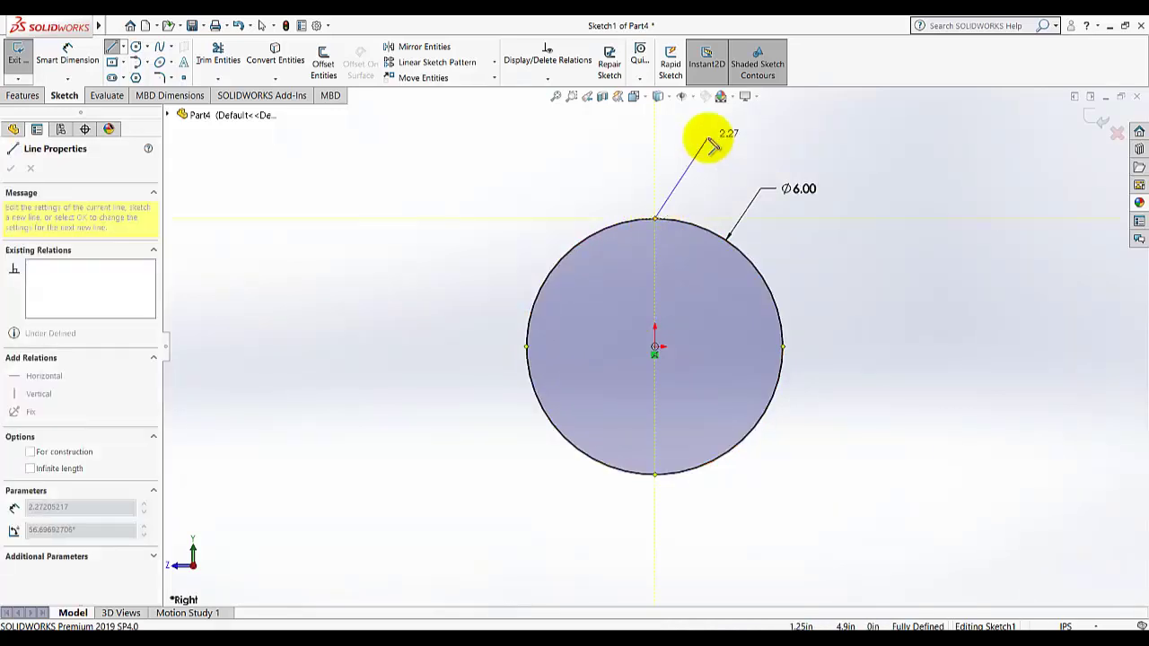
click(656, 473)
right_click(804, 184)
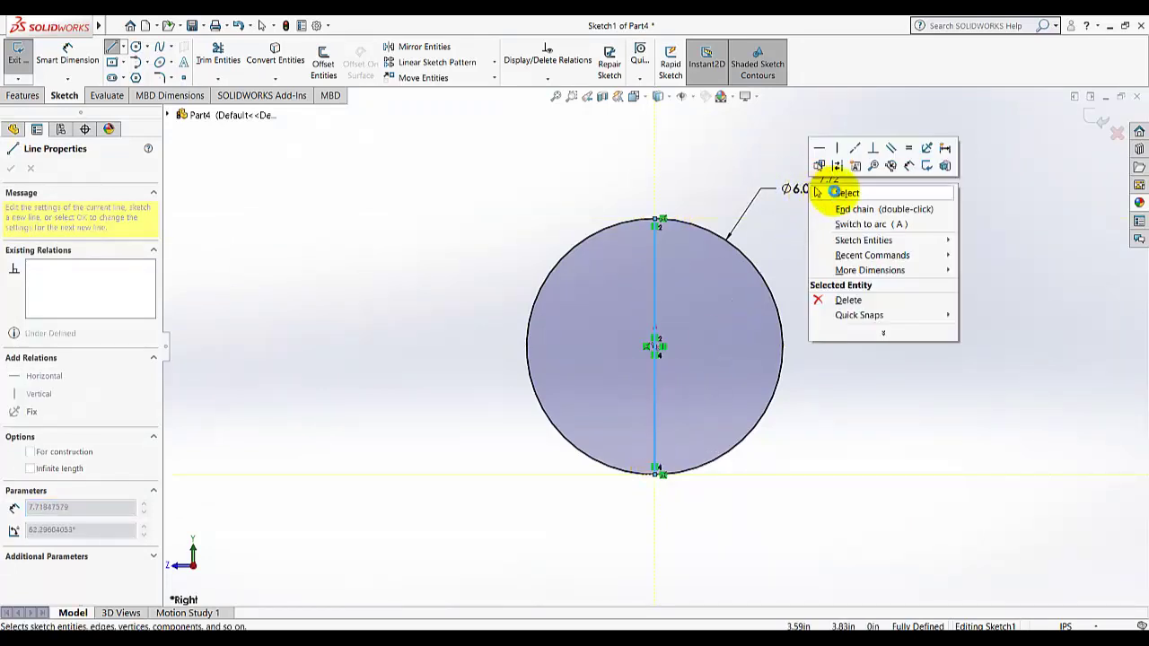
click(839, 190)
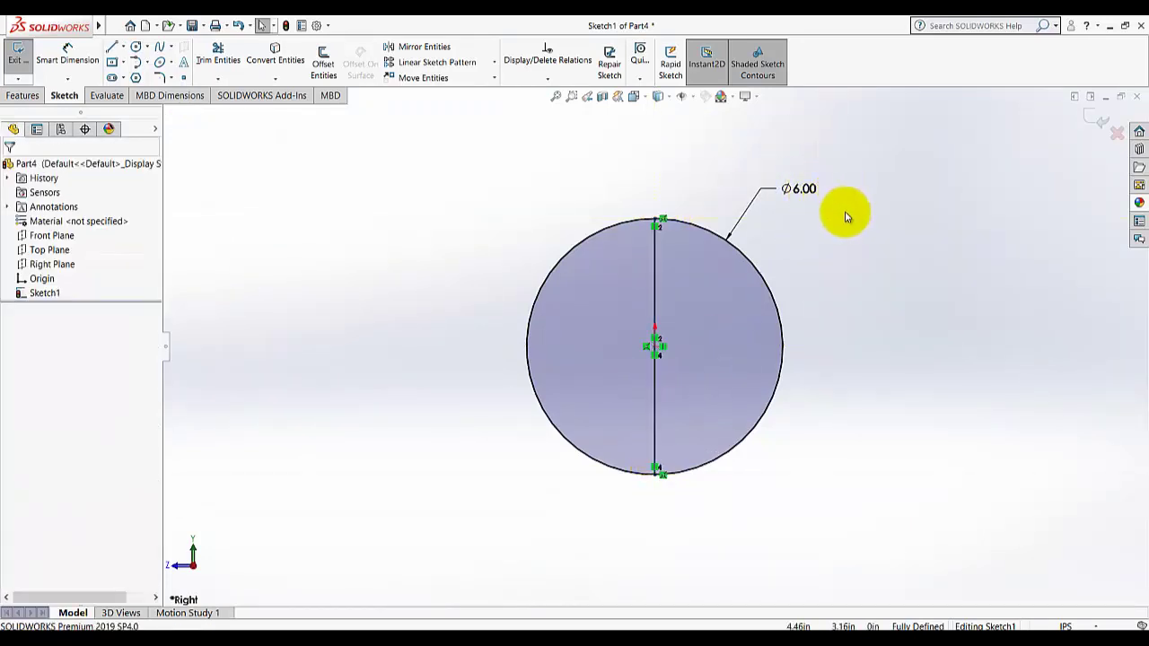
Step: Convert the vertical line through the circle to construction geometry
click(654, 285)
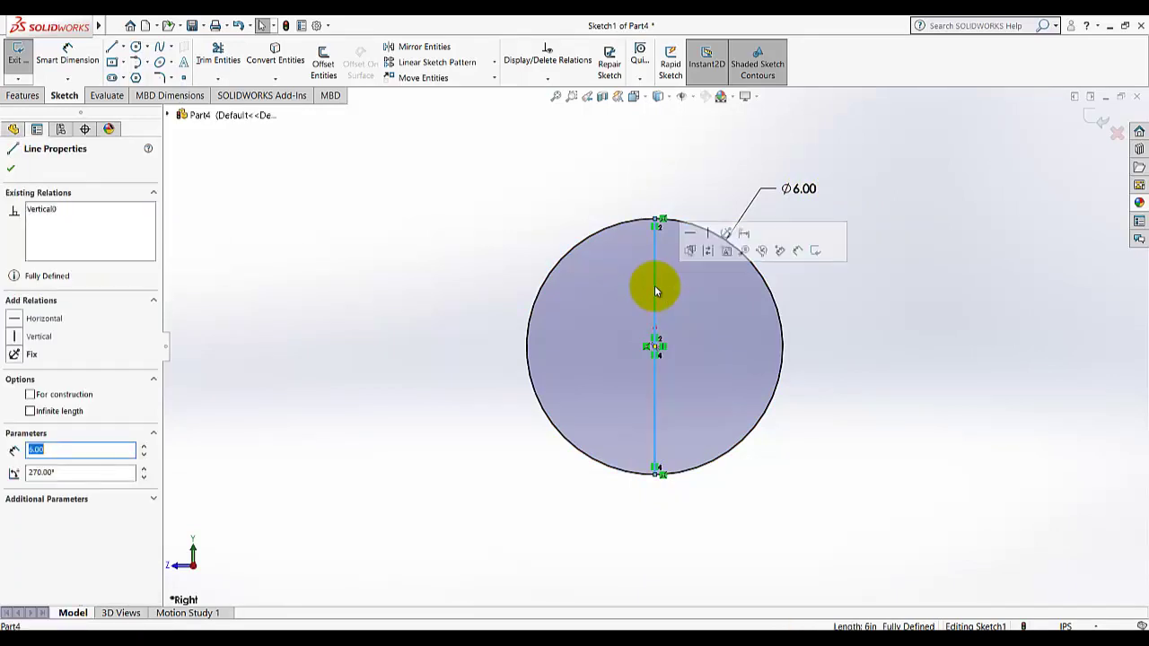
click(709, 252)
click(834, 314)
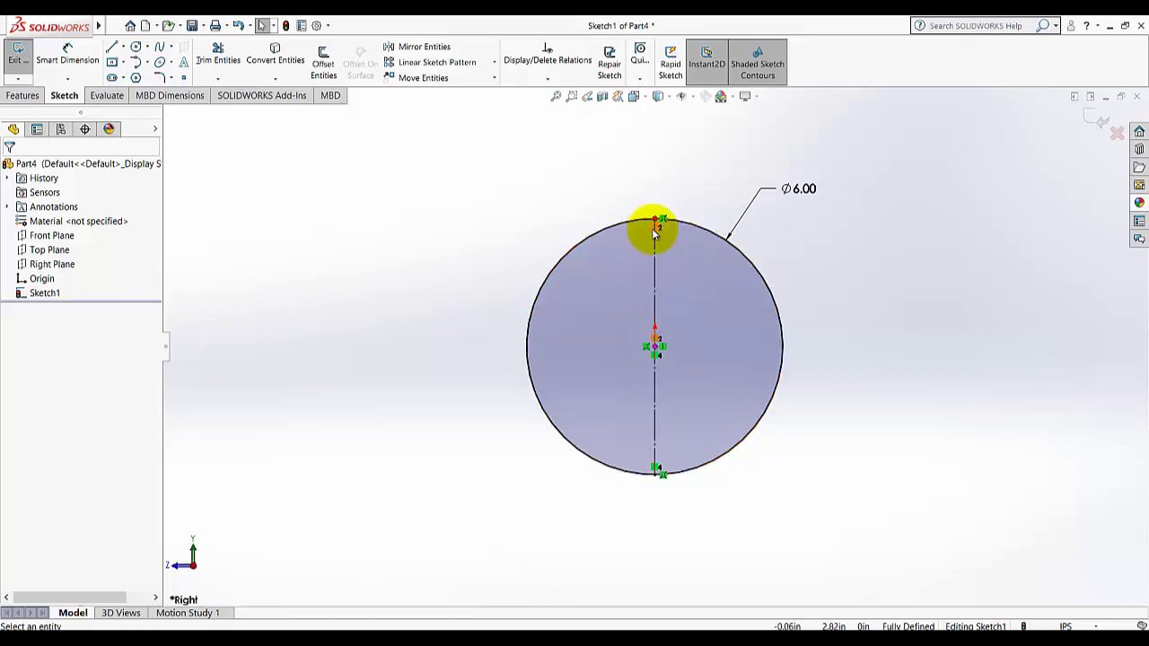
Step: Trim away the left half of the circle with the Trim to closest option
click(226, 77)
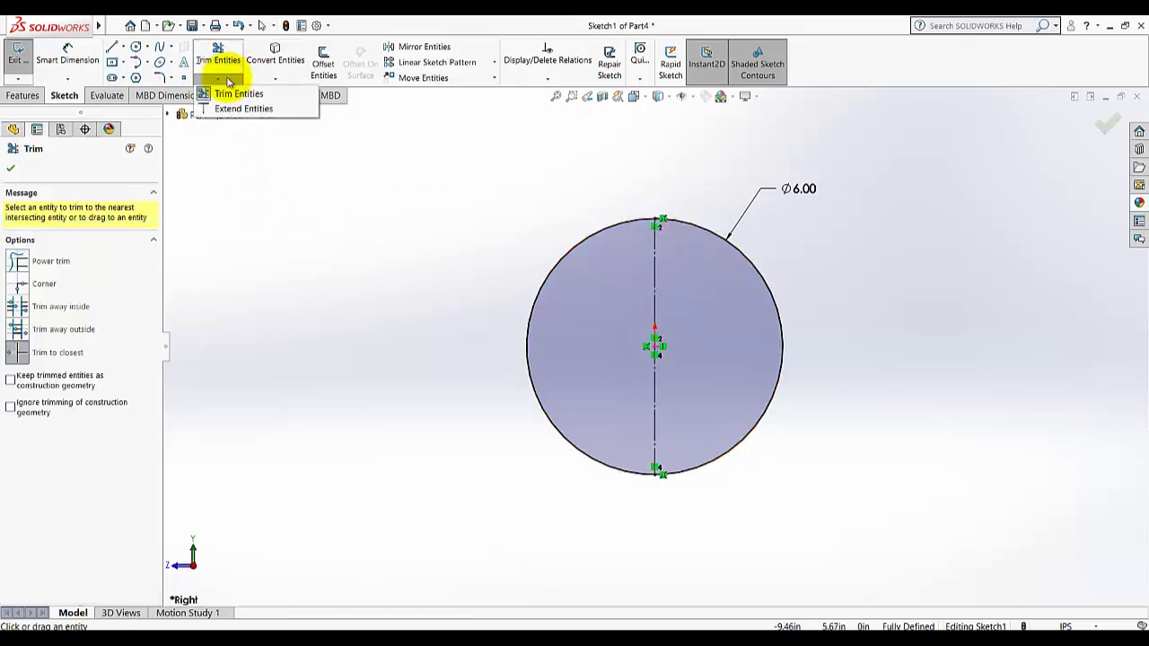
click(235, 90)
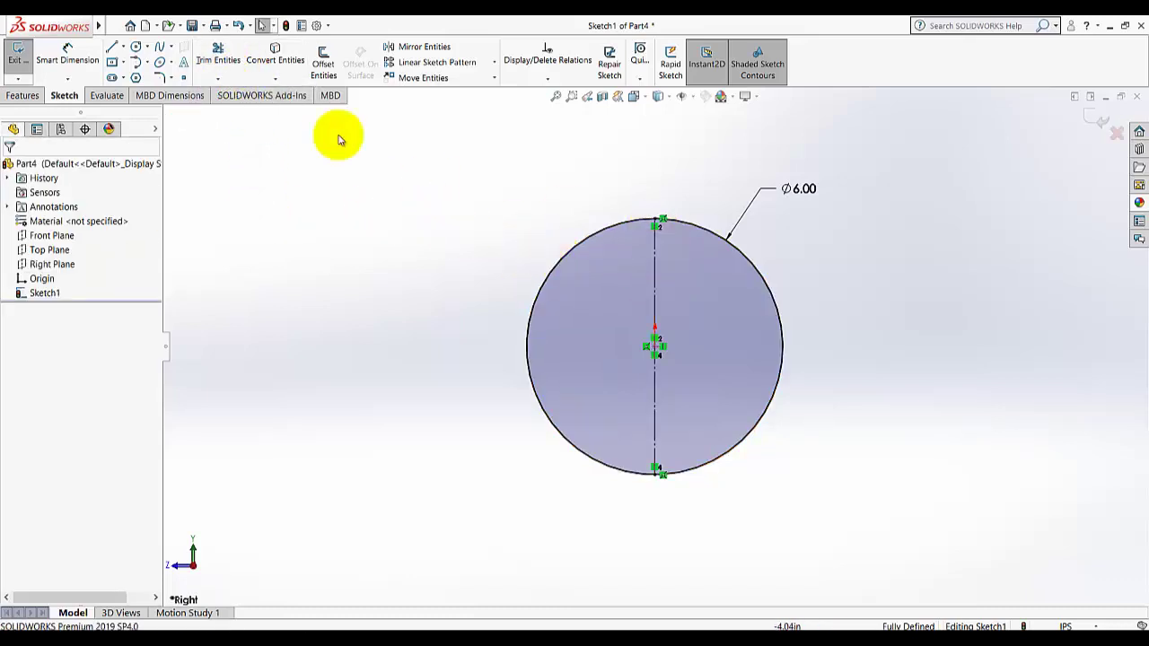
click(218, 52)
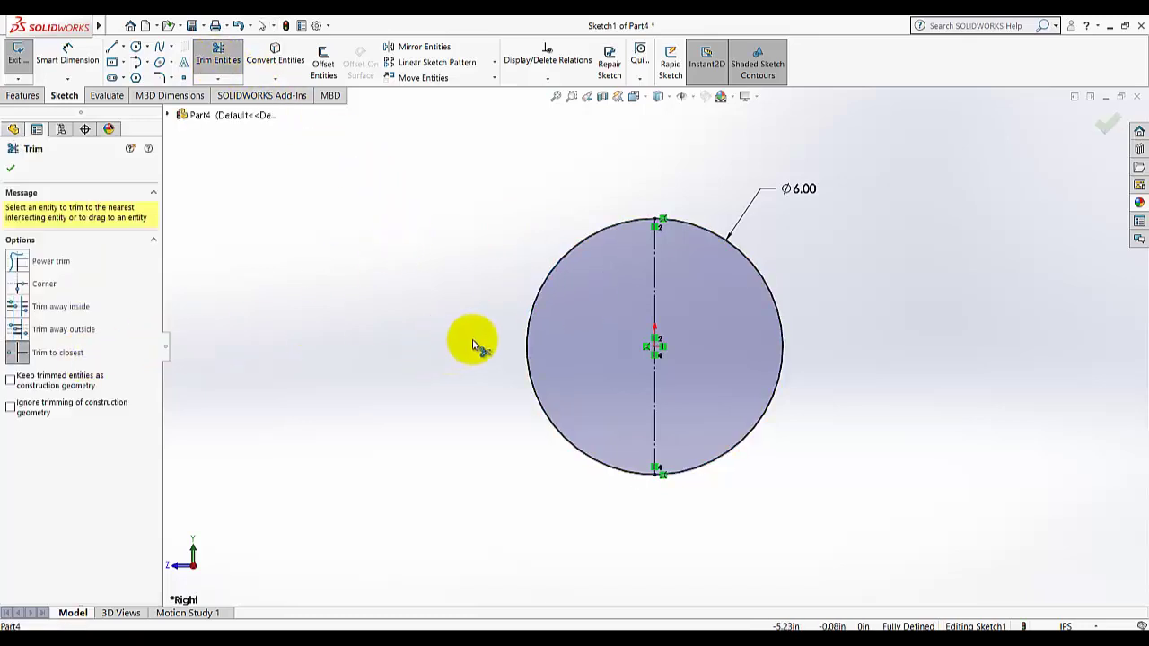
click(534, 314)
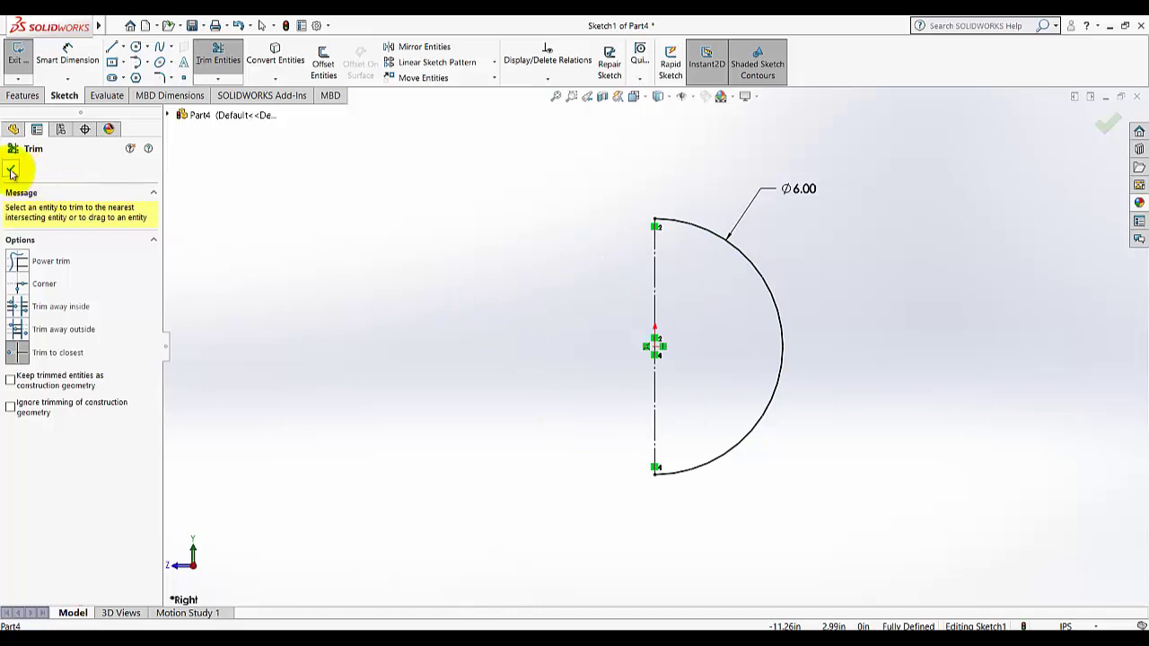
click(112, 48)
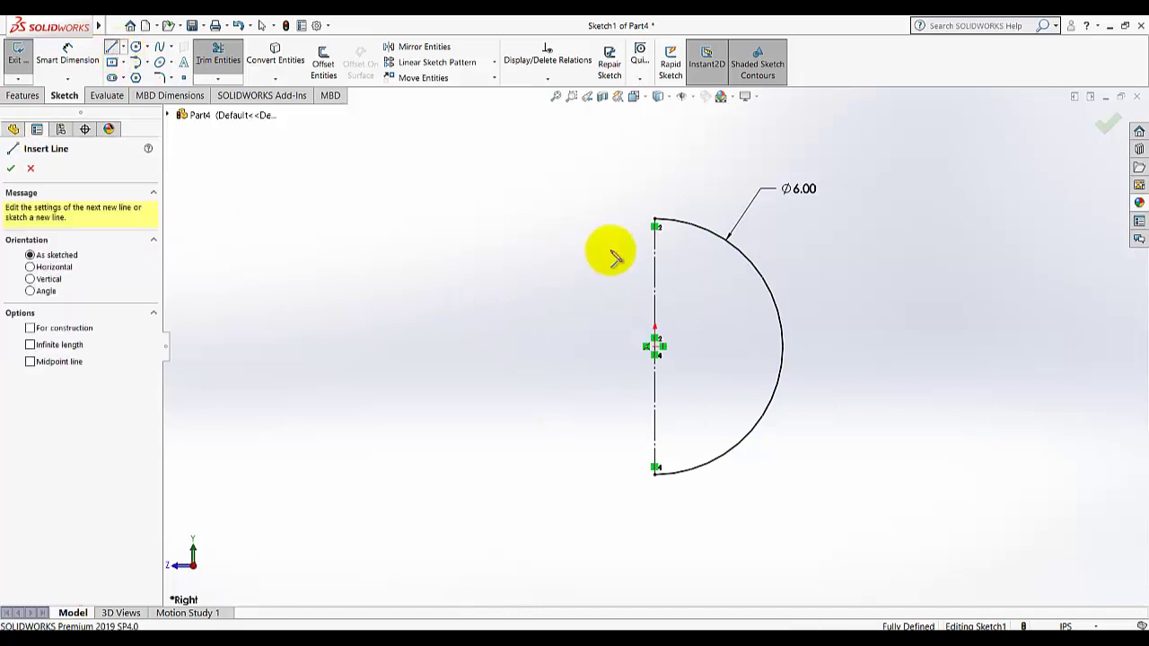
click(653, 223)
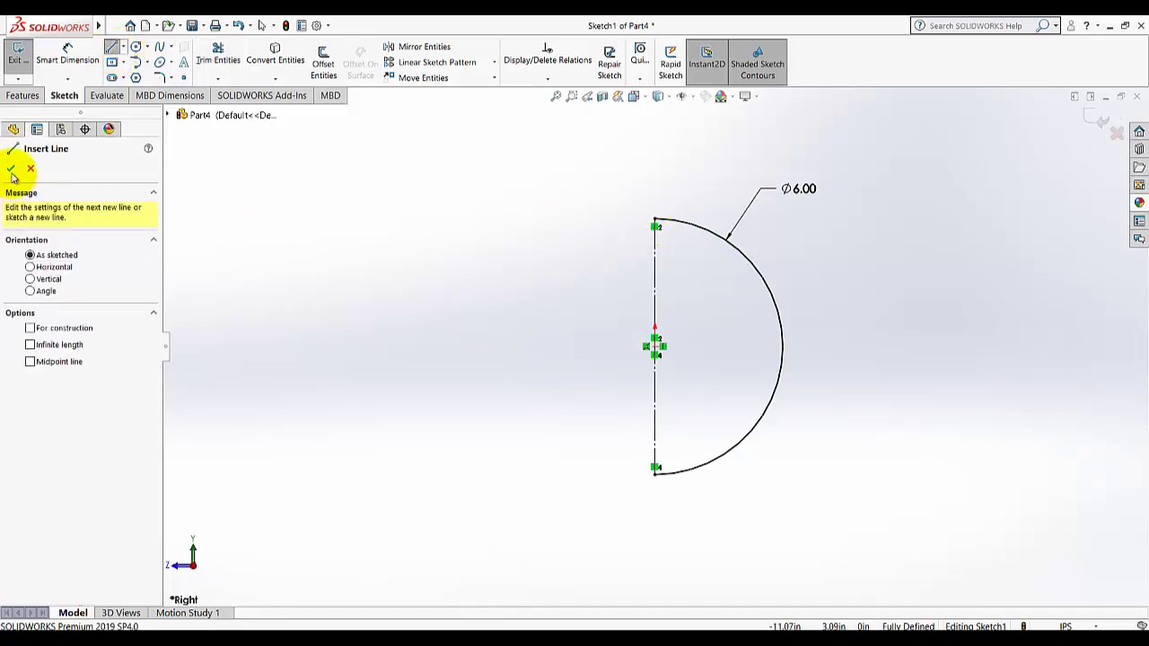
click(11, 170)
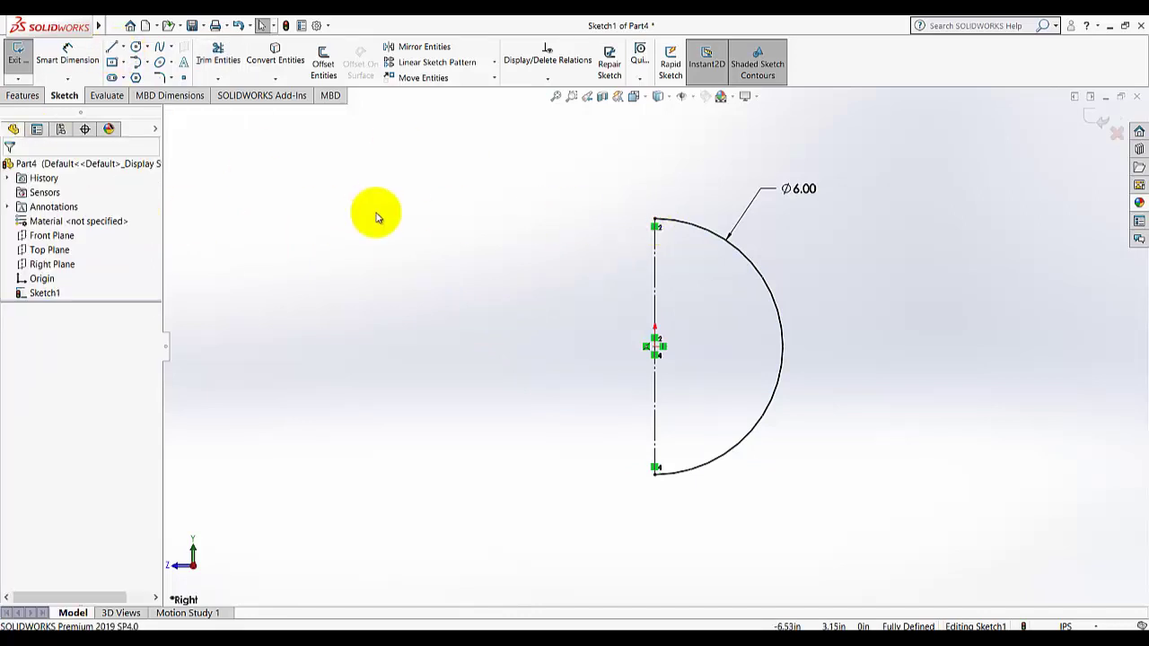
Step: Change the vertical construction line to a regular line closing the half circle, and exit the sketch
click(656, 299)
click(714, 306)
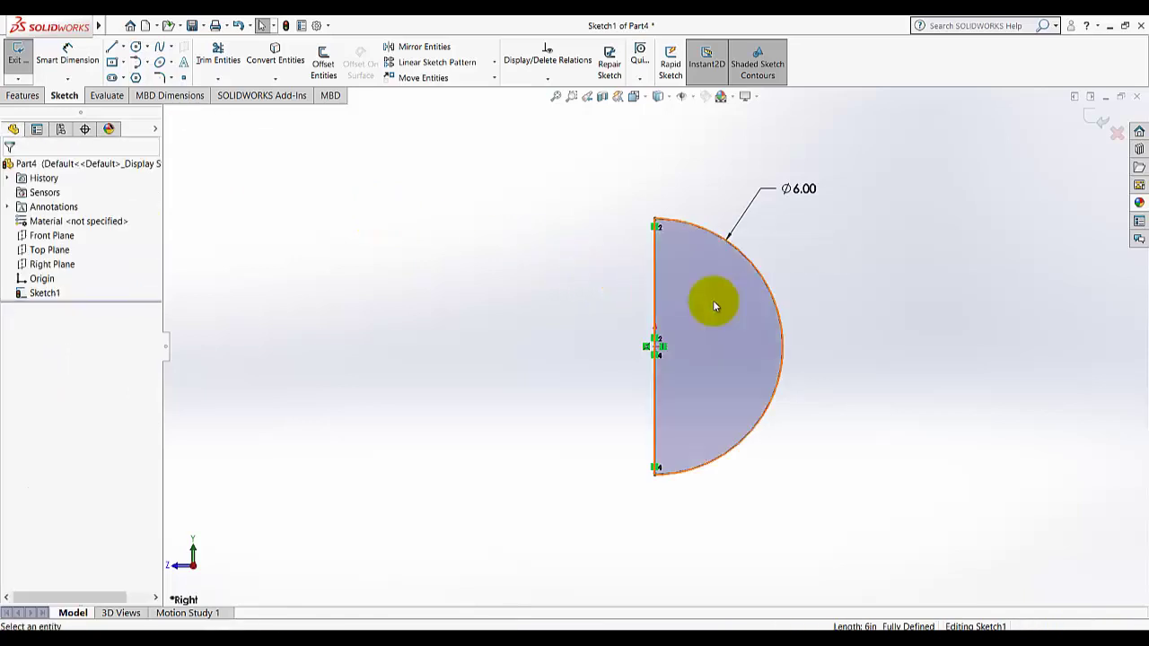
click(485, 284)
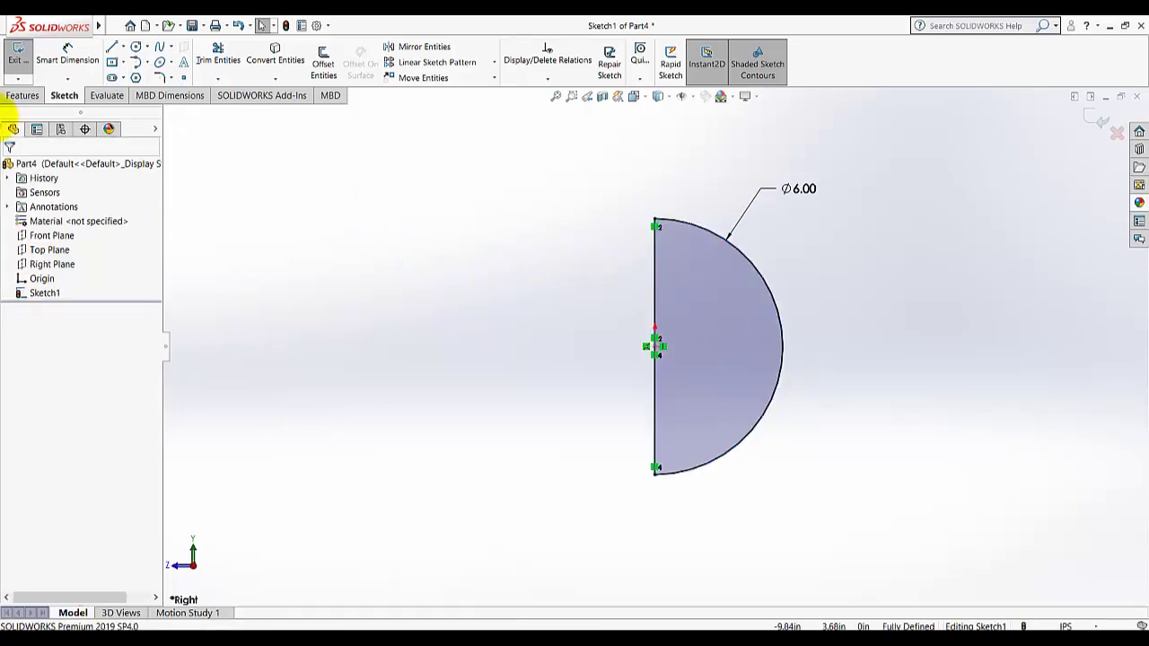
click(20, 54)
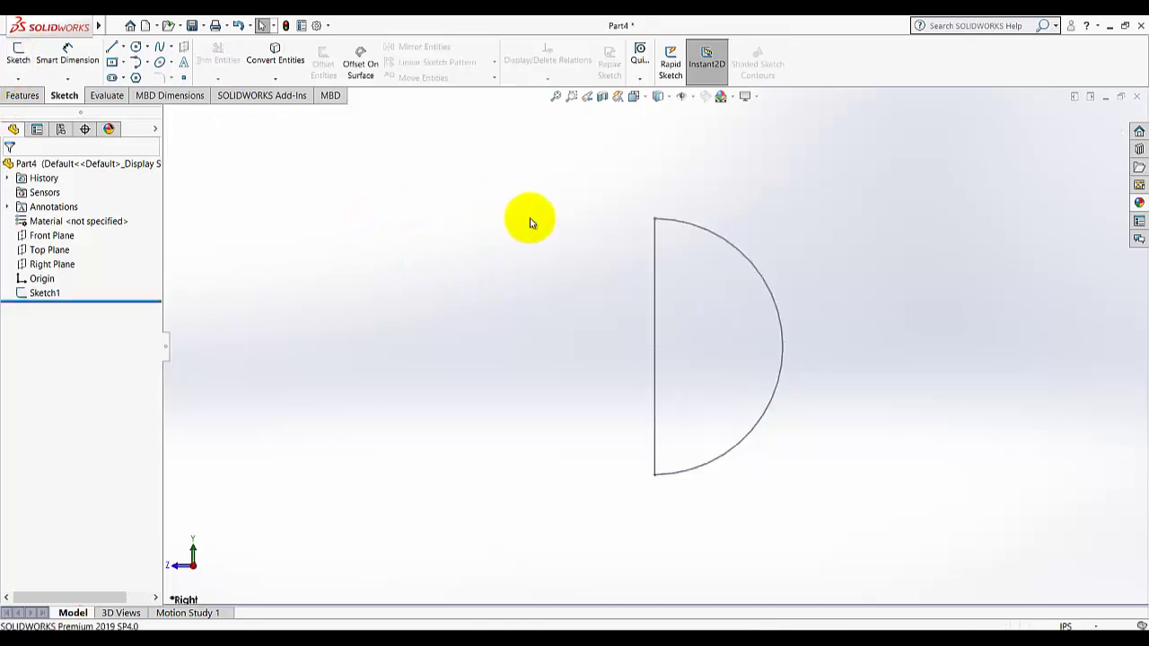
Step: Revolve the half-circle sketch 360 degrees about its vertical line into a solid sphere
click(47, 292)
click(40, 96)
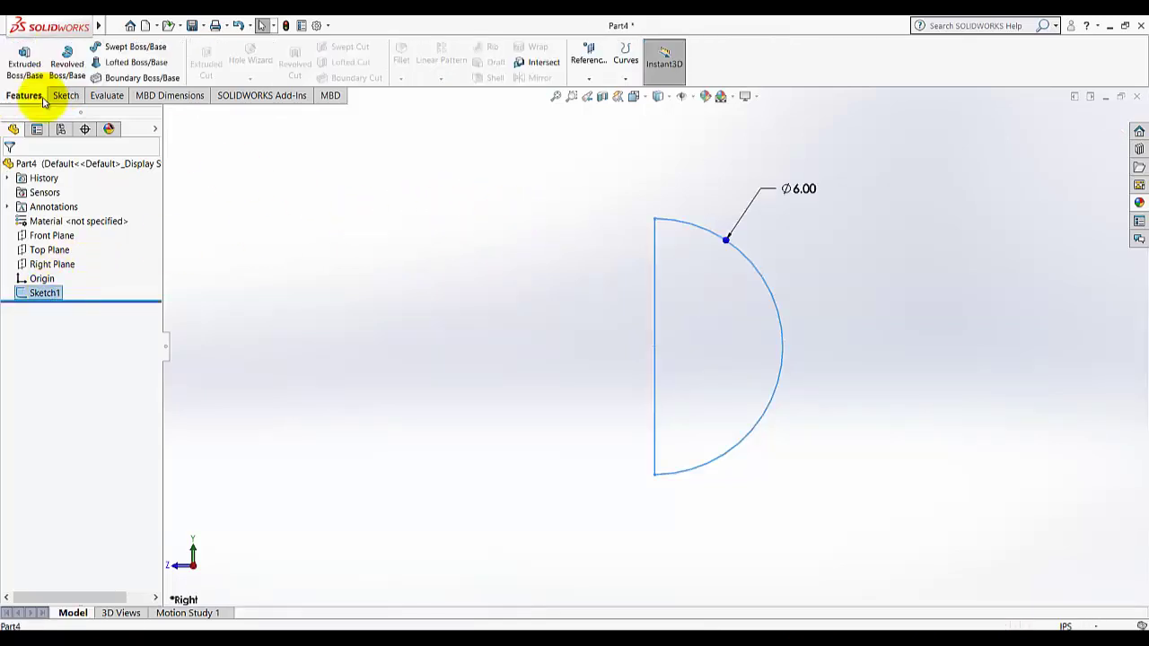
click(81, 66)
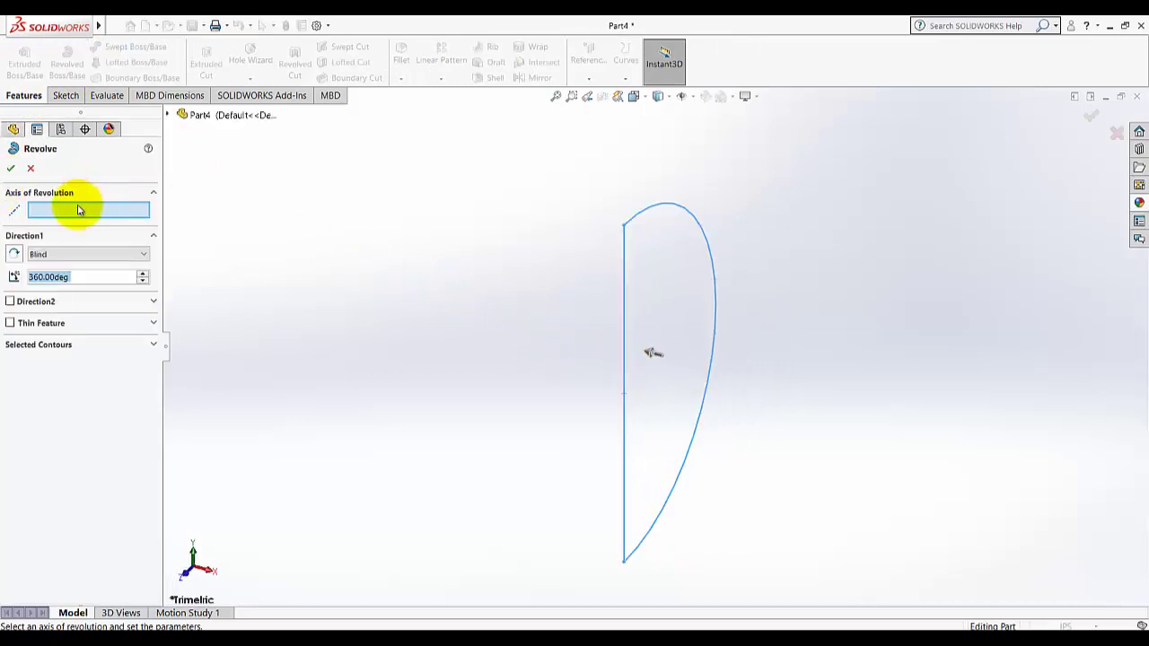
click(626, 380)
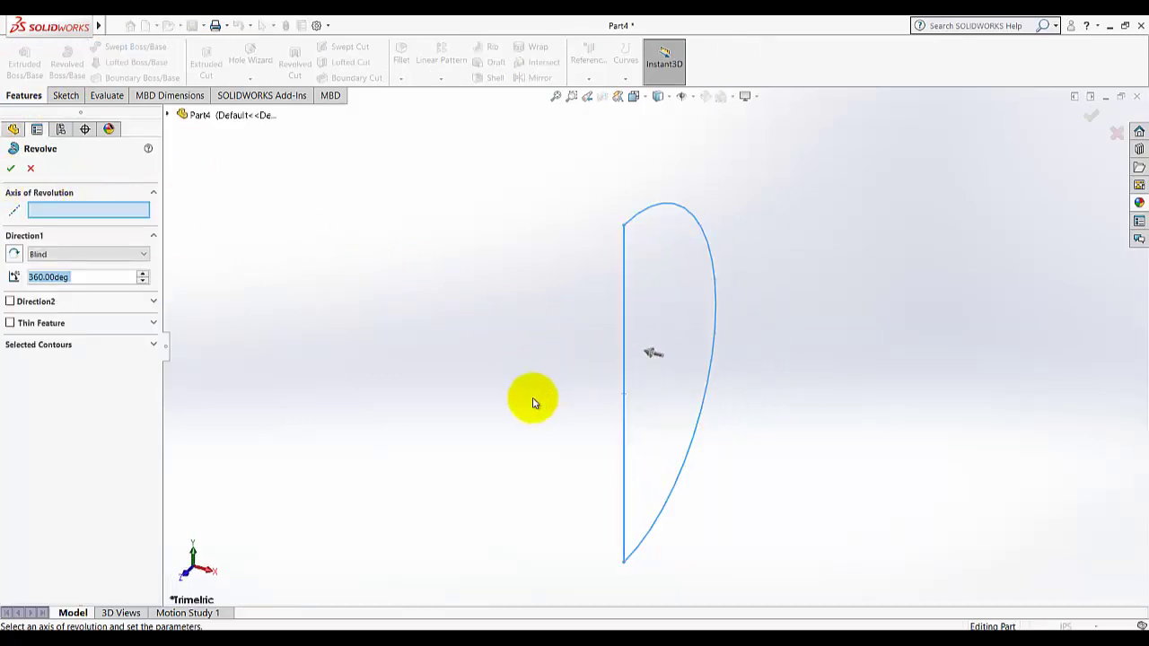
click(12, 171)
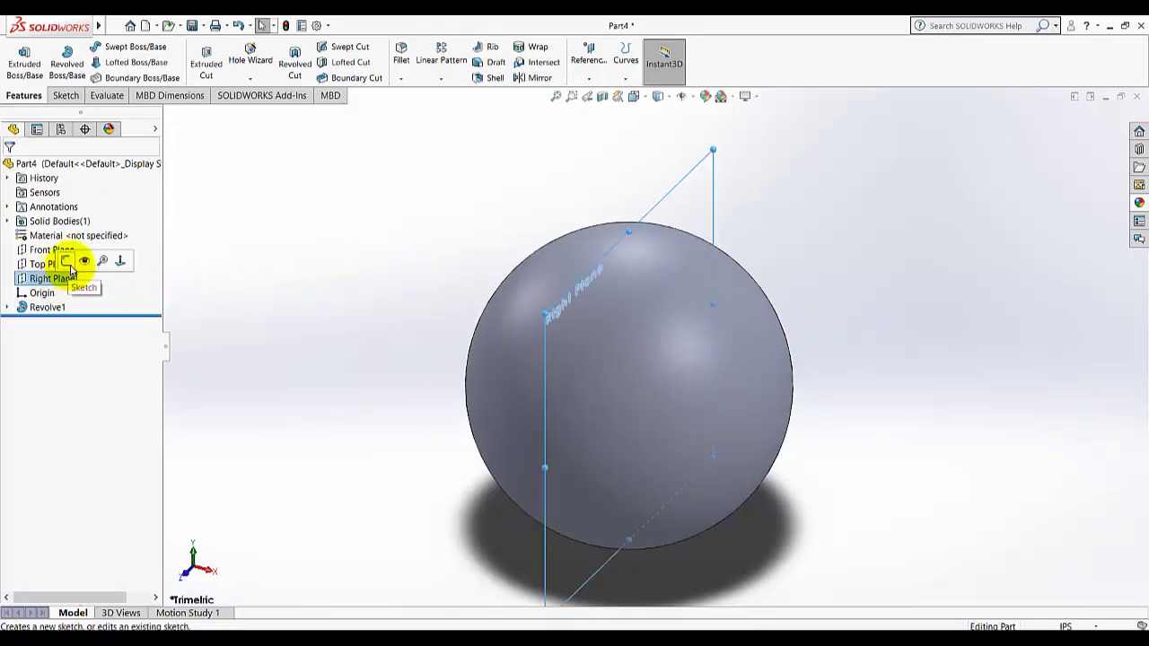
Step: Start a new sketch on the Right Plane and orient the model to the Right view
click(68, 261)
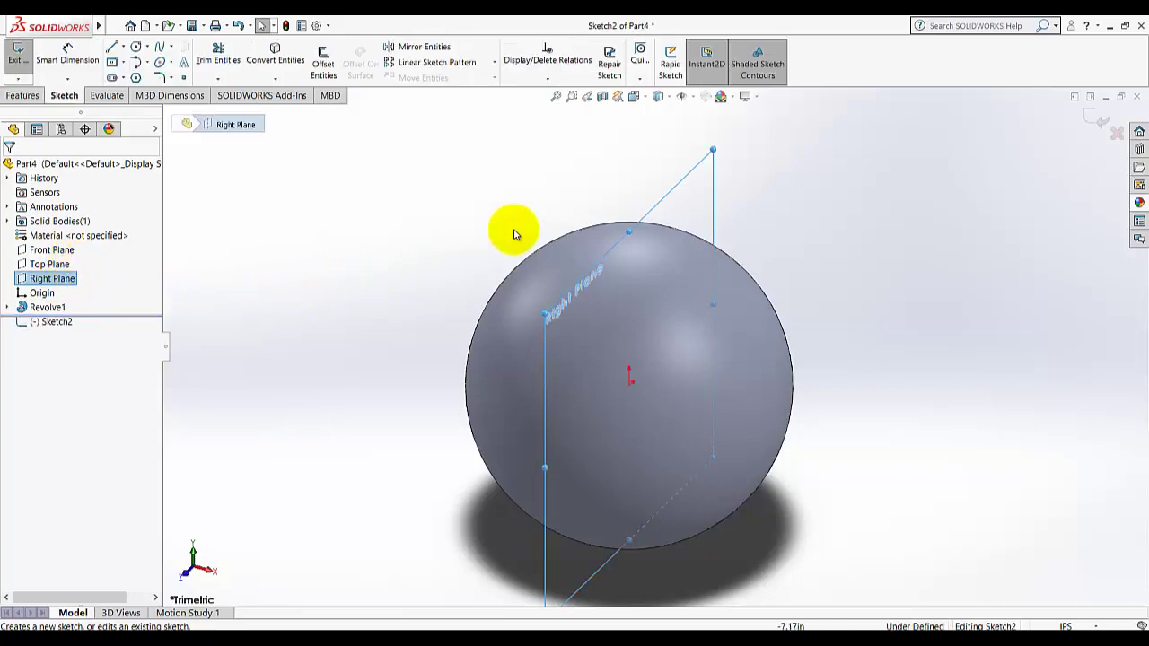
click(636, 99)
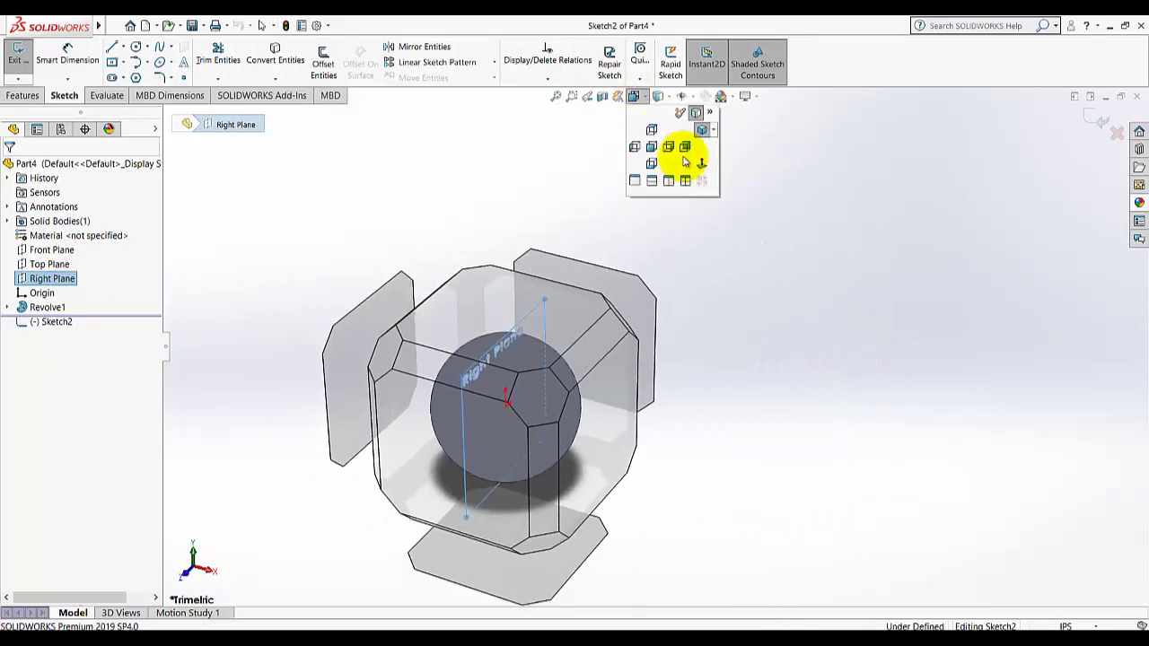
click(686, 148)
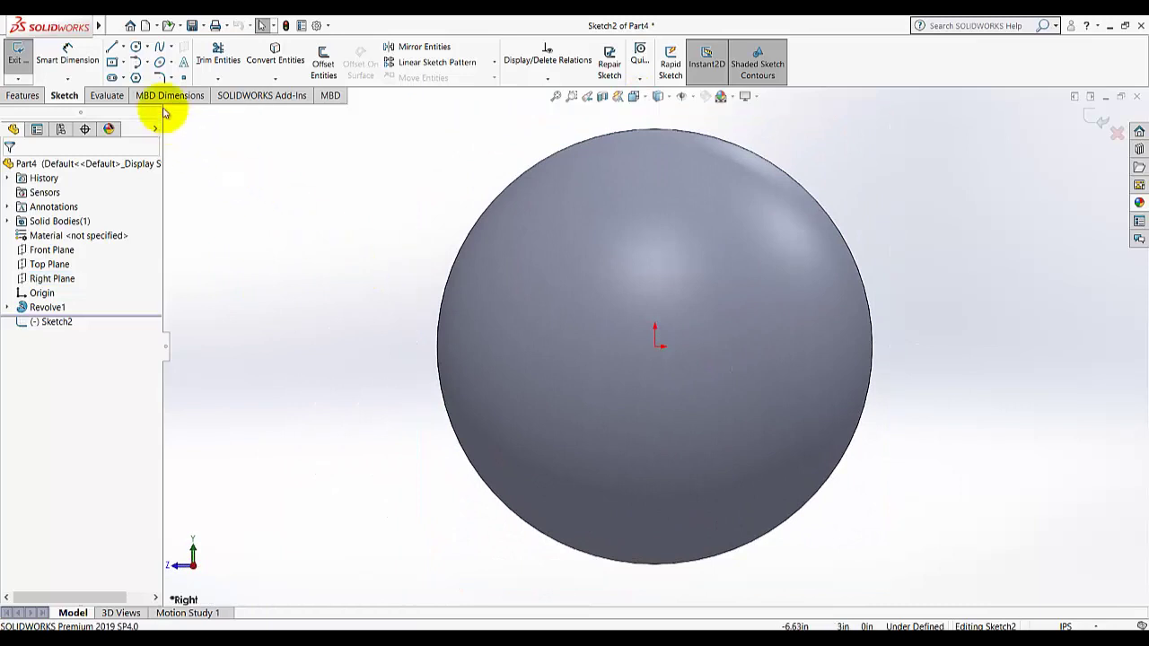
Step: Sketch a circle centred on the origin around the sphere, set its diameter to 7.5 in, and exit the sketch
click(135, 47)
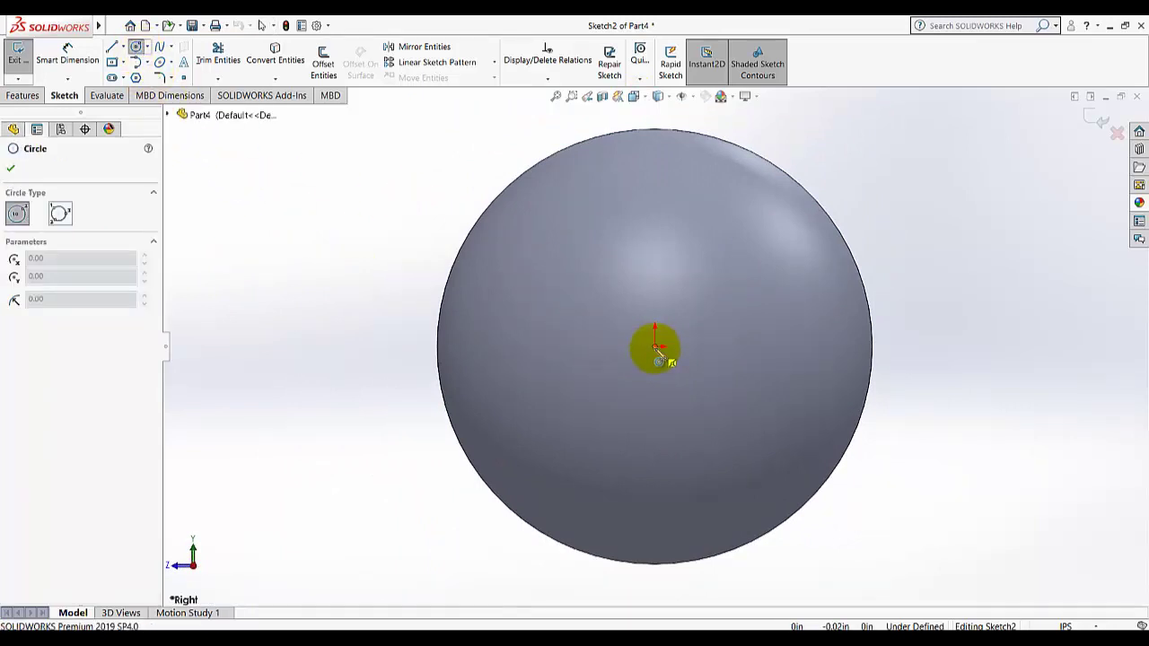
click(656, 348)
click(810, 135)
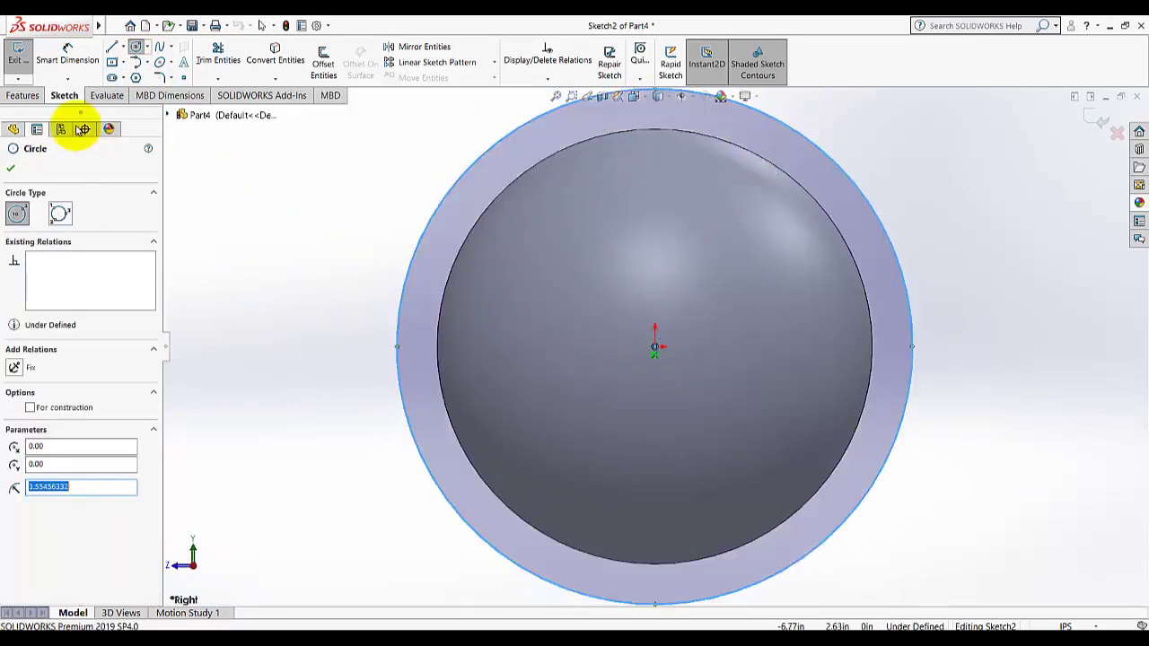
click(63, 59)
click(434, 218)
click(386, 193)
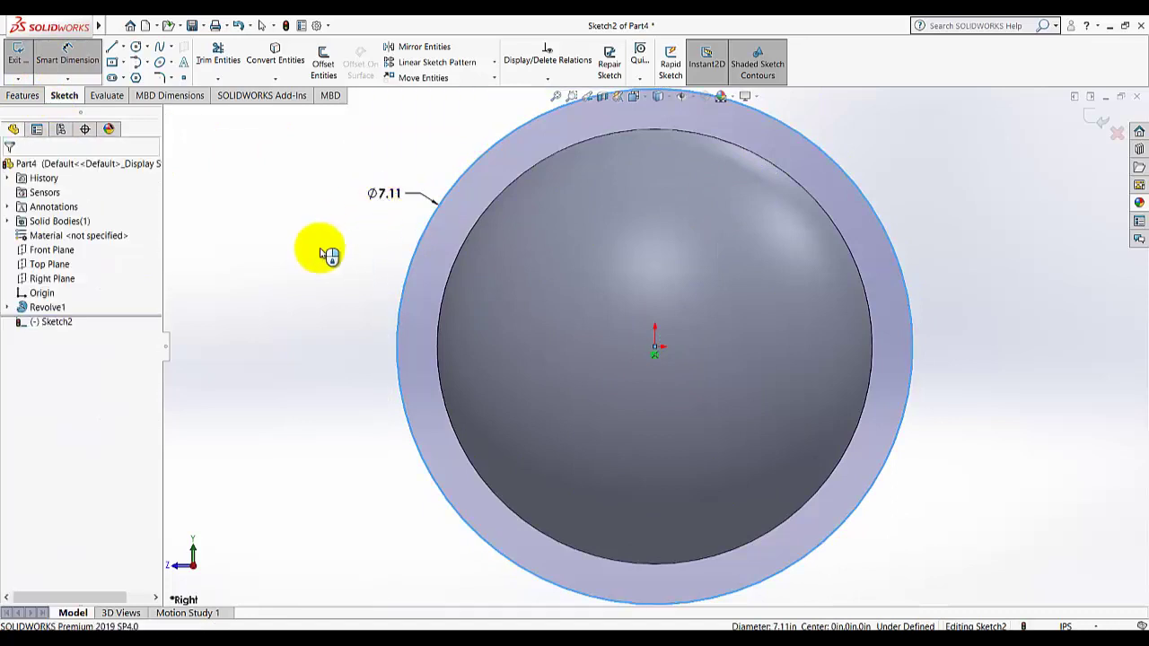
text(7.5)
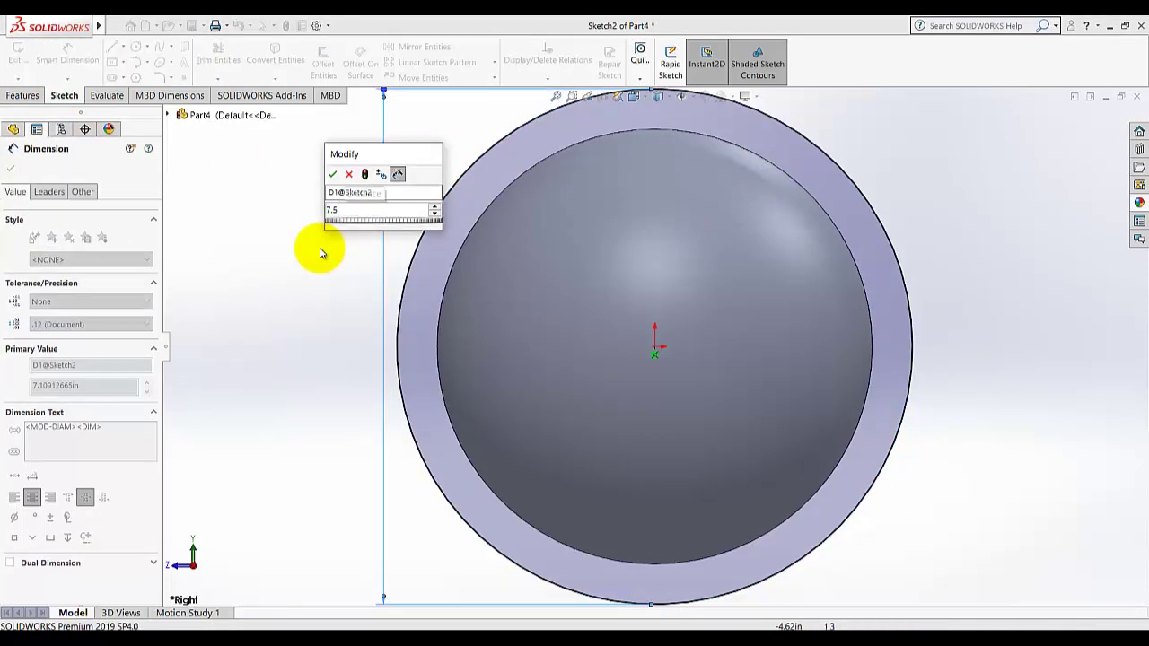
key(Return)
click(18, 54)
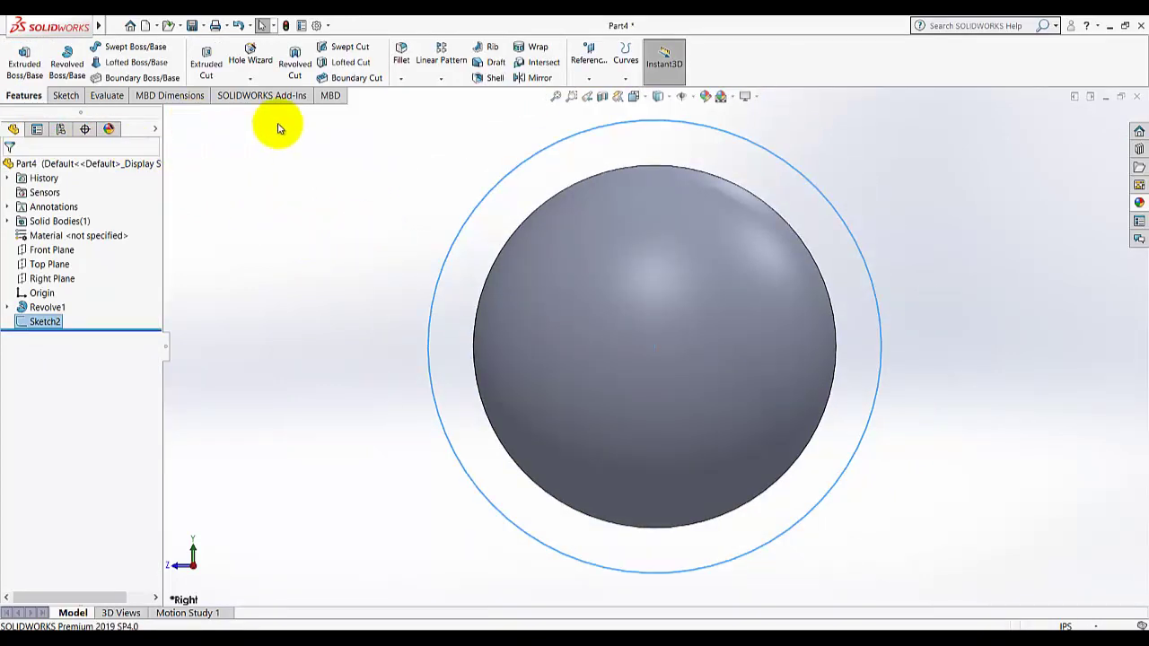
Step: Switch to the isometric view and extrude the Right Plane circle 0.5 in with the Mid Plane condition, merging it with the sphere
click(634, 99)
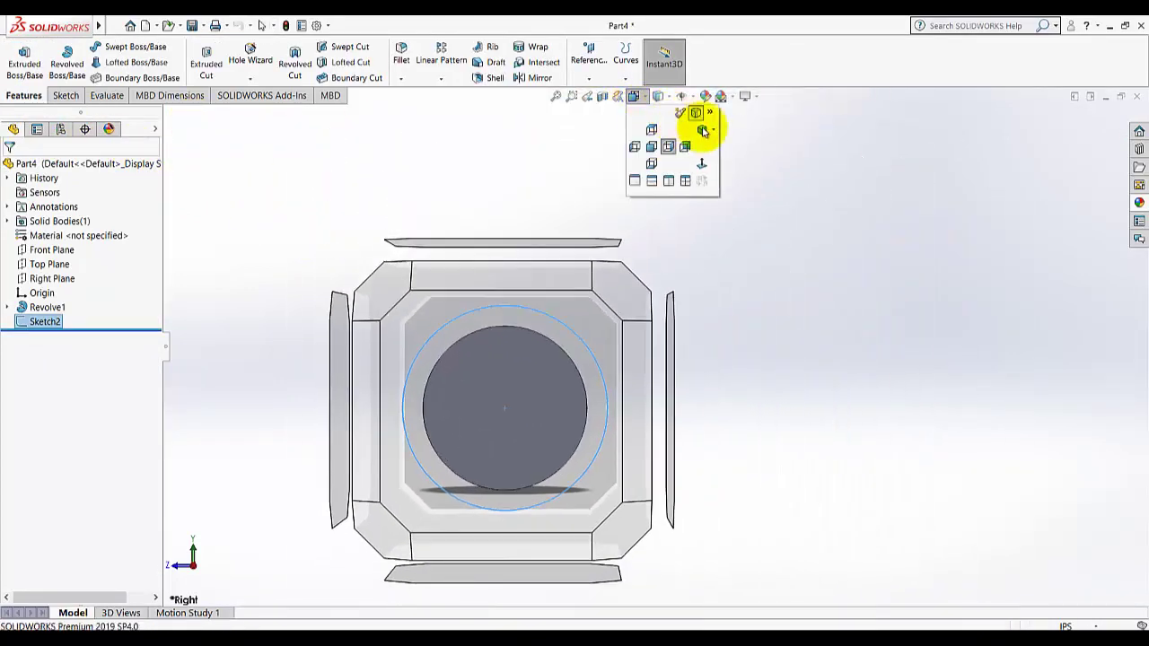
click(697, 120)
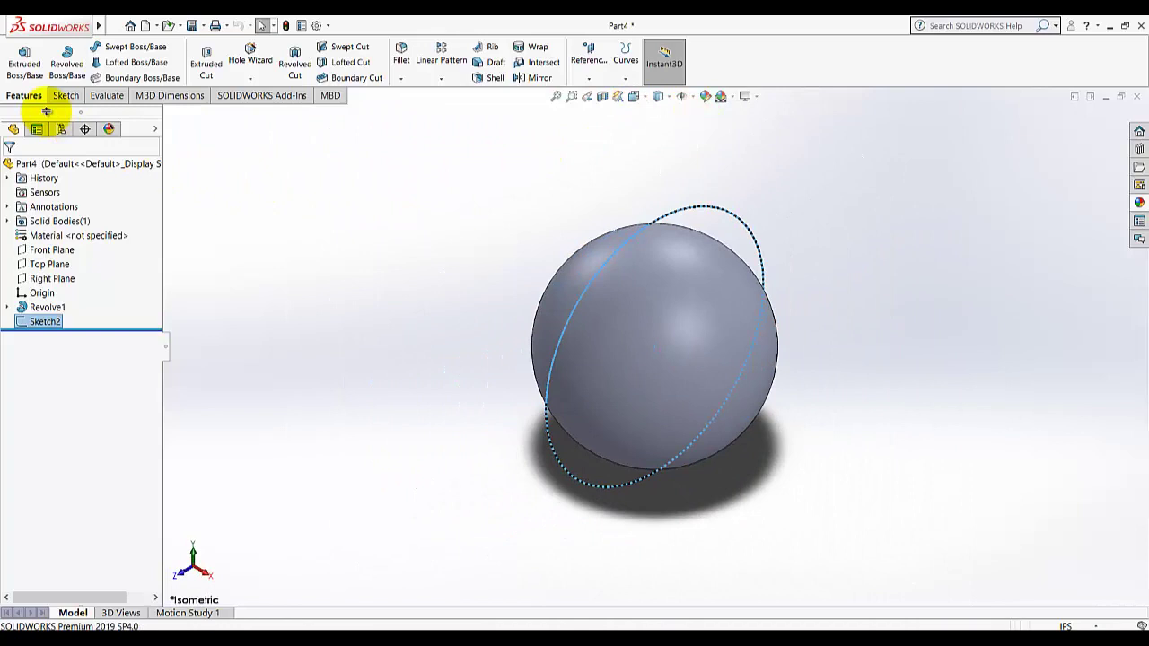
click(24, 63)
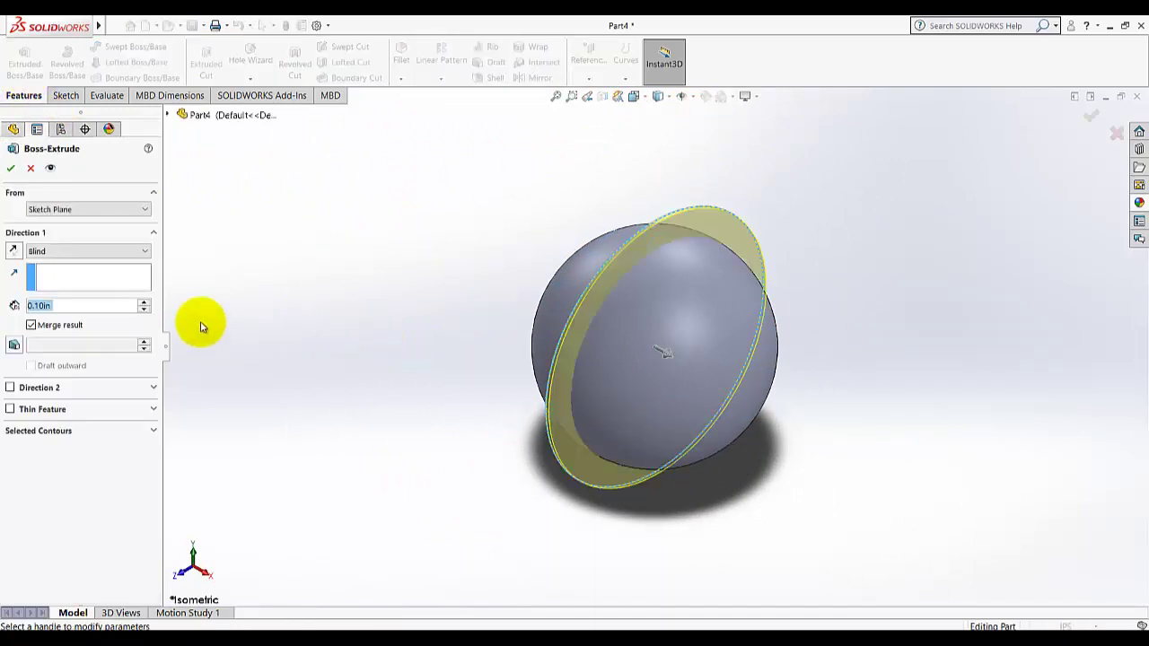
click(66, 253)
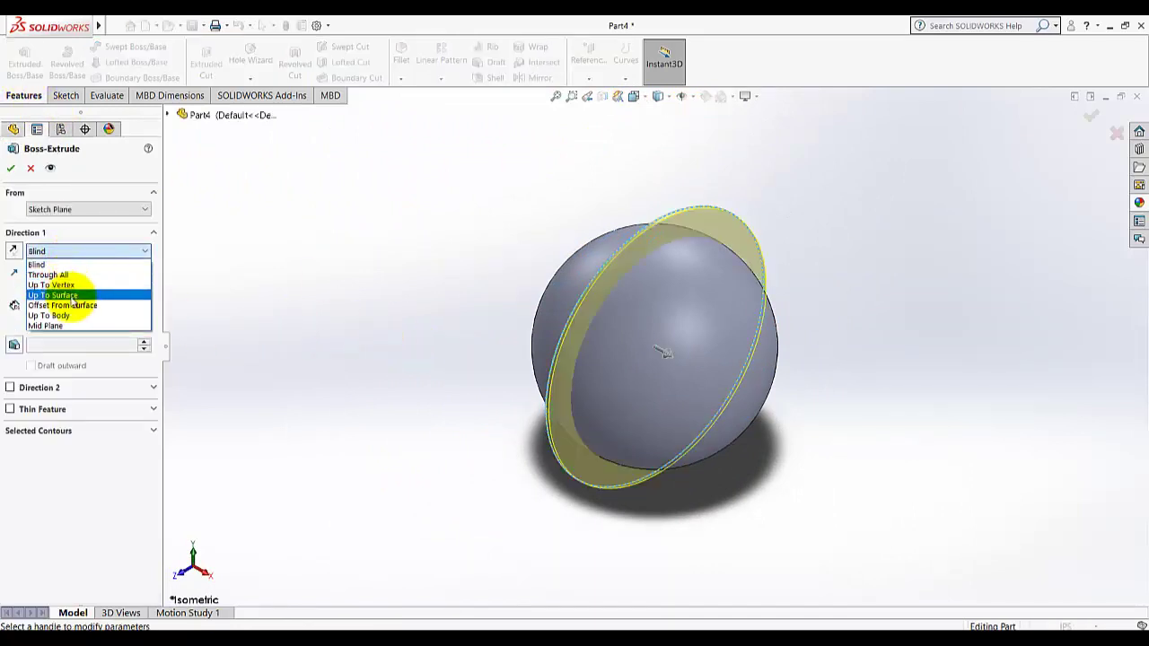
click(83, 326)
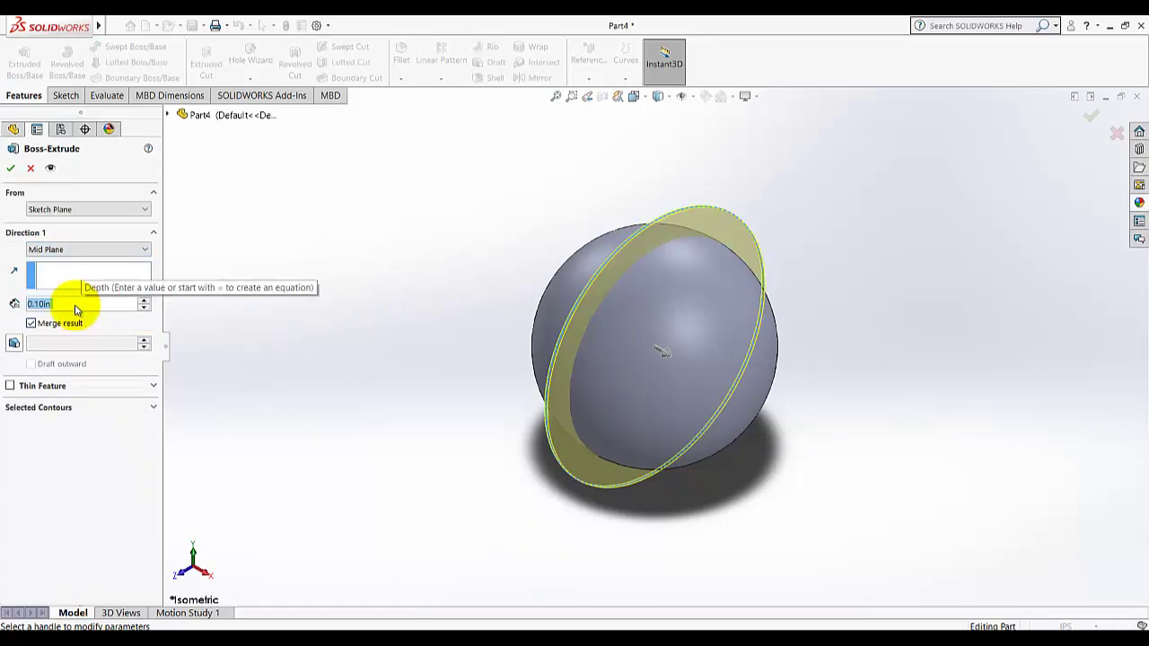
text(0.5)
key(Return)
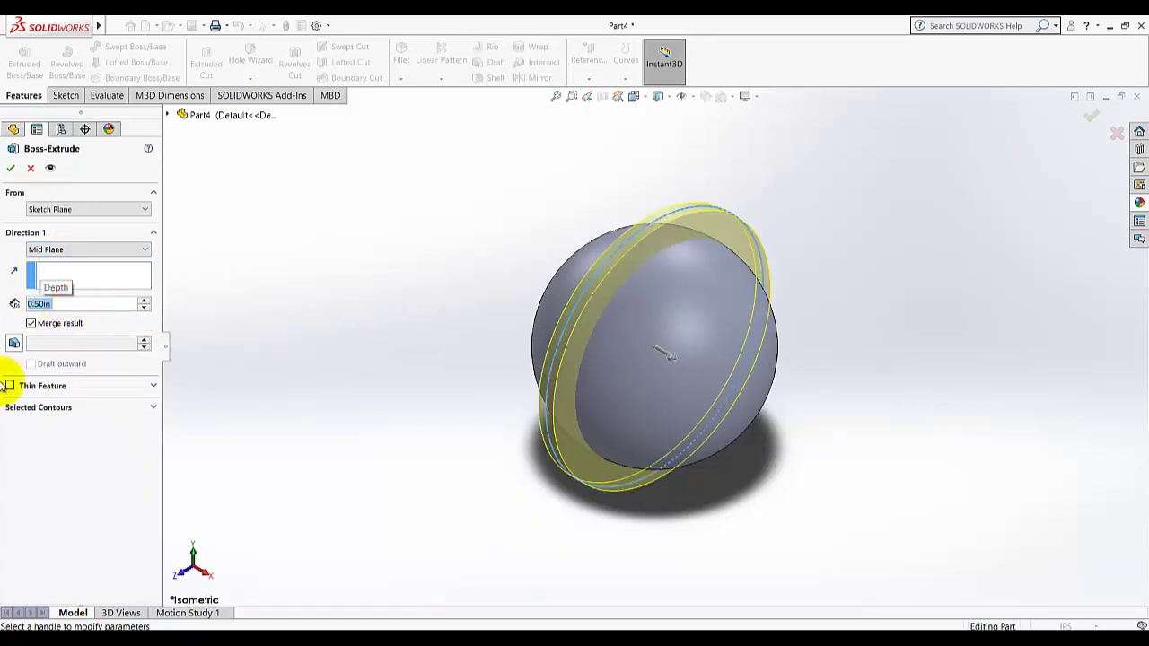
click(11, 170)
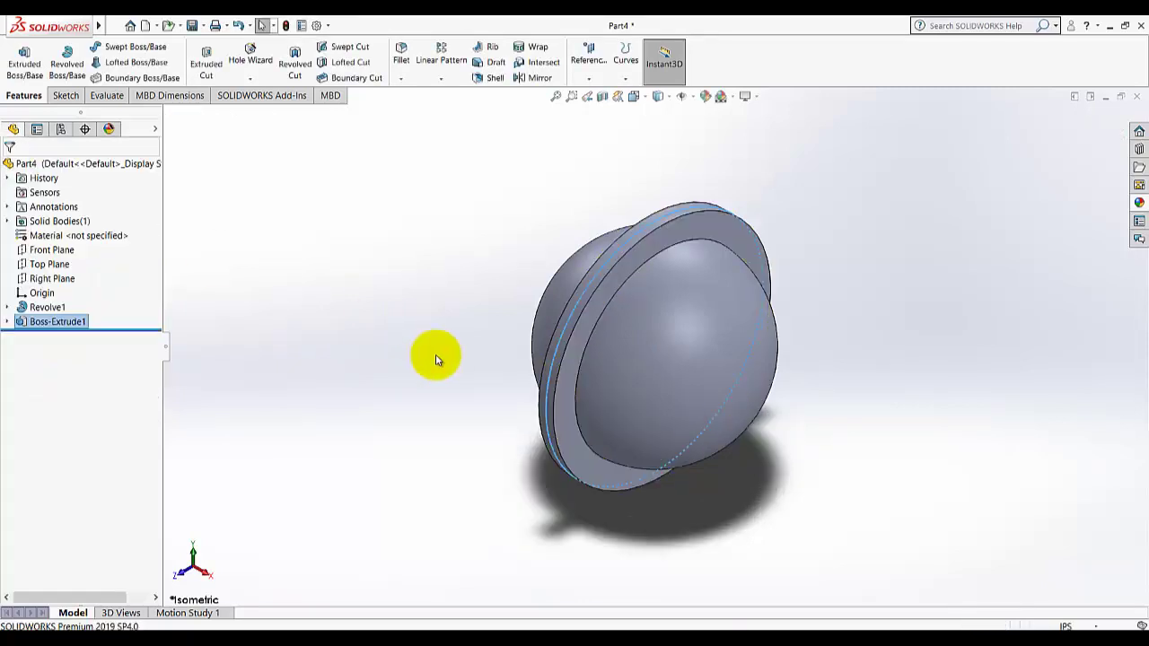
Step: Start a sketch on the Top Plane and draw a circle about 12.4 in in diameter centred on the origin
click(70, 267)
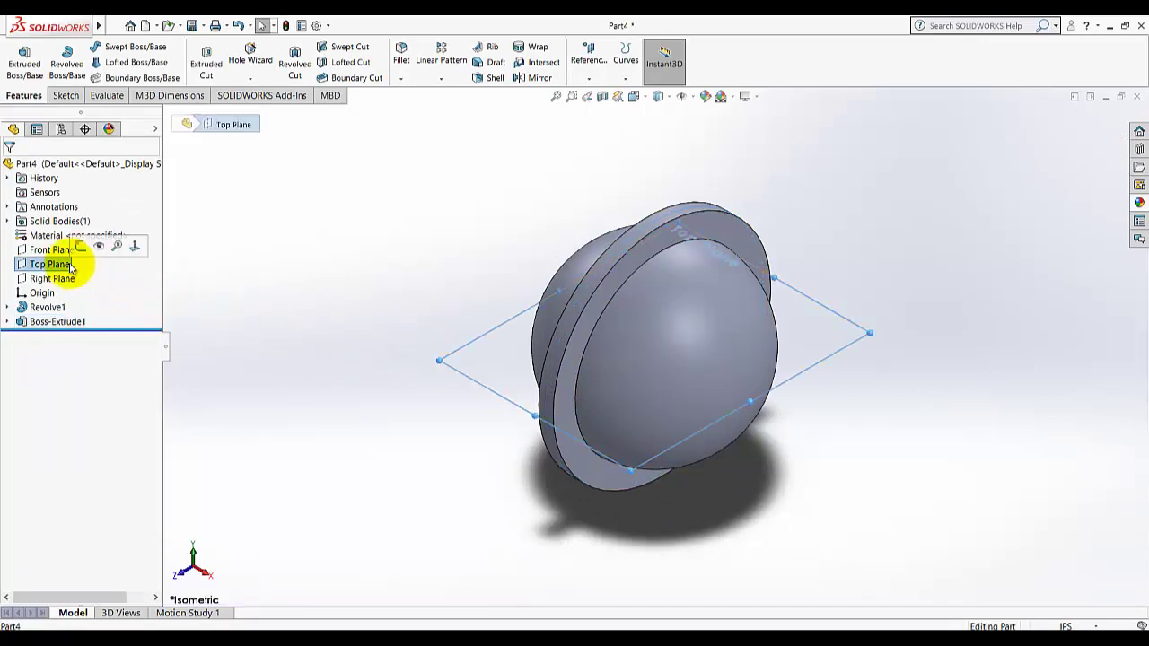
click(82, 247)
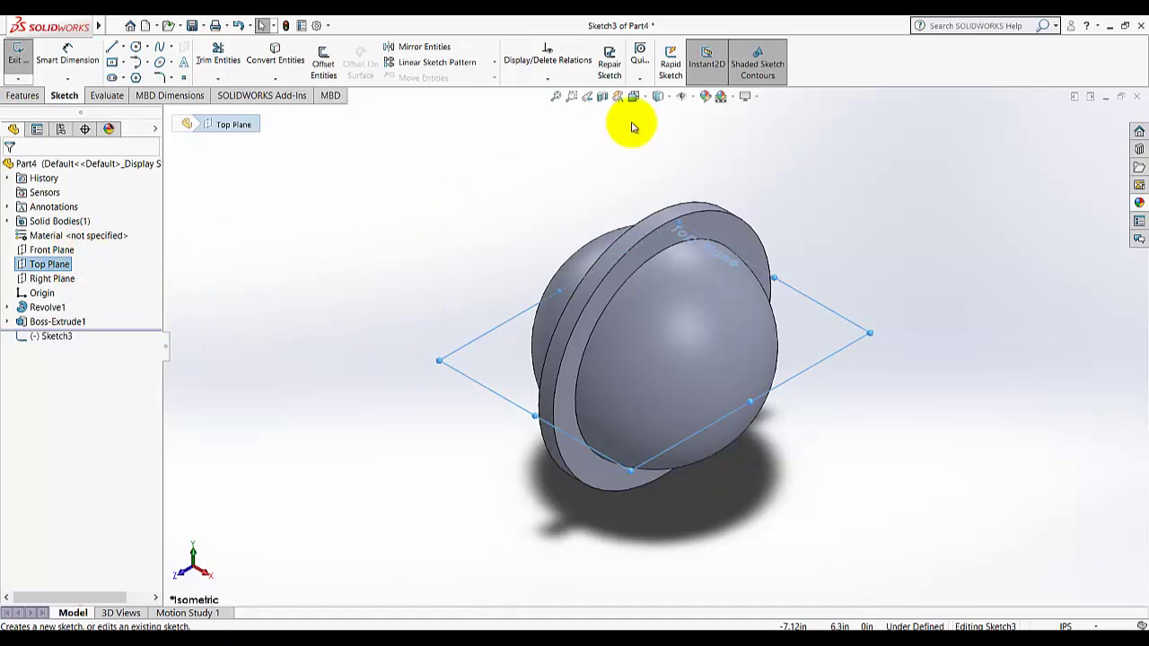
click(135, 45)
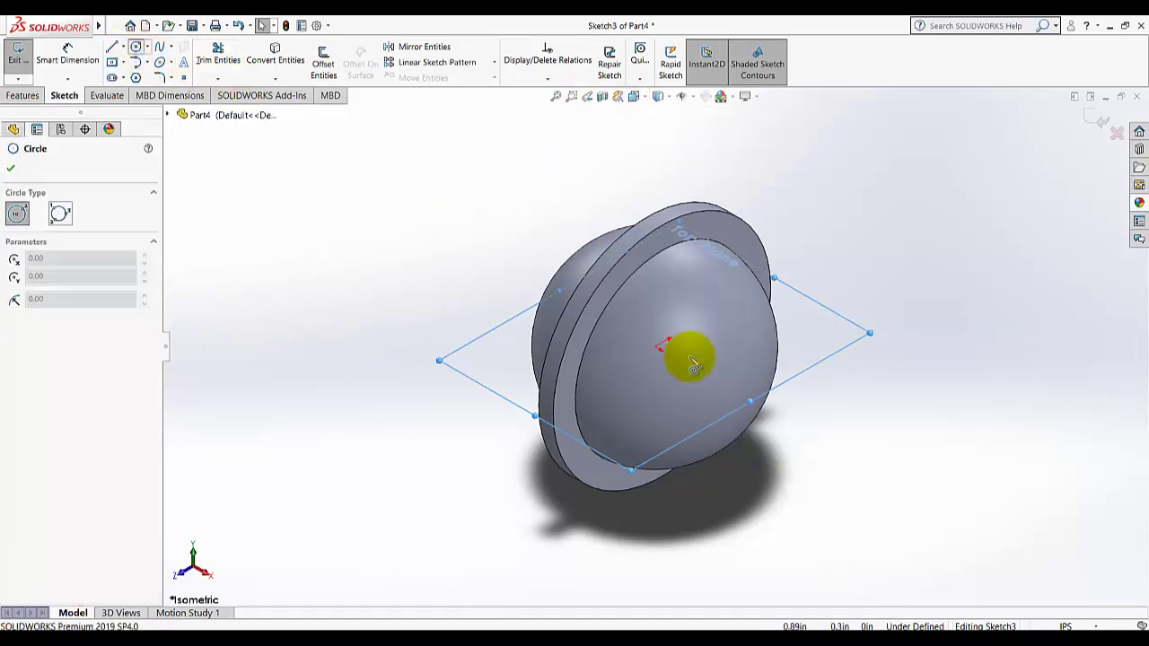
click(660, 352)
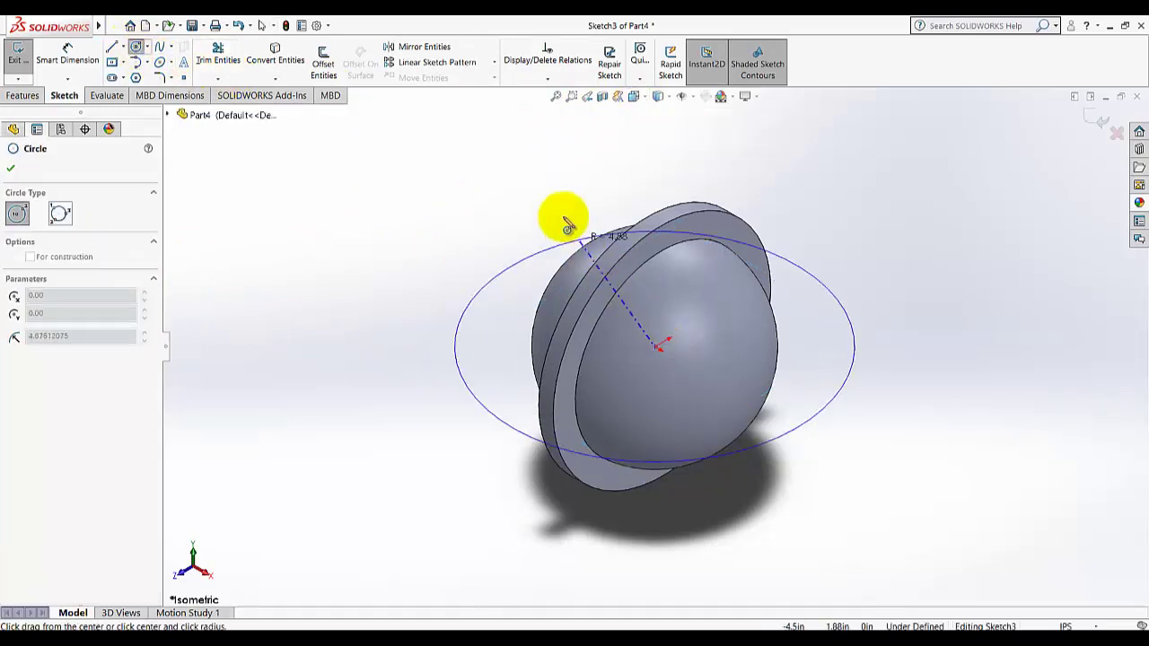
click(543, 214)
Step: Set the Top Plane circle's diameter to 7.5 in and exit the sketch
click(65, 56)
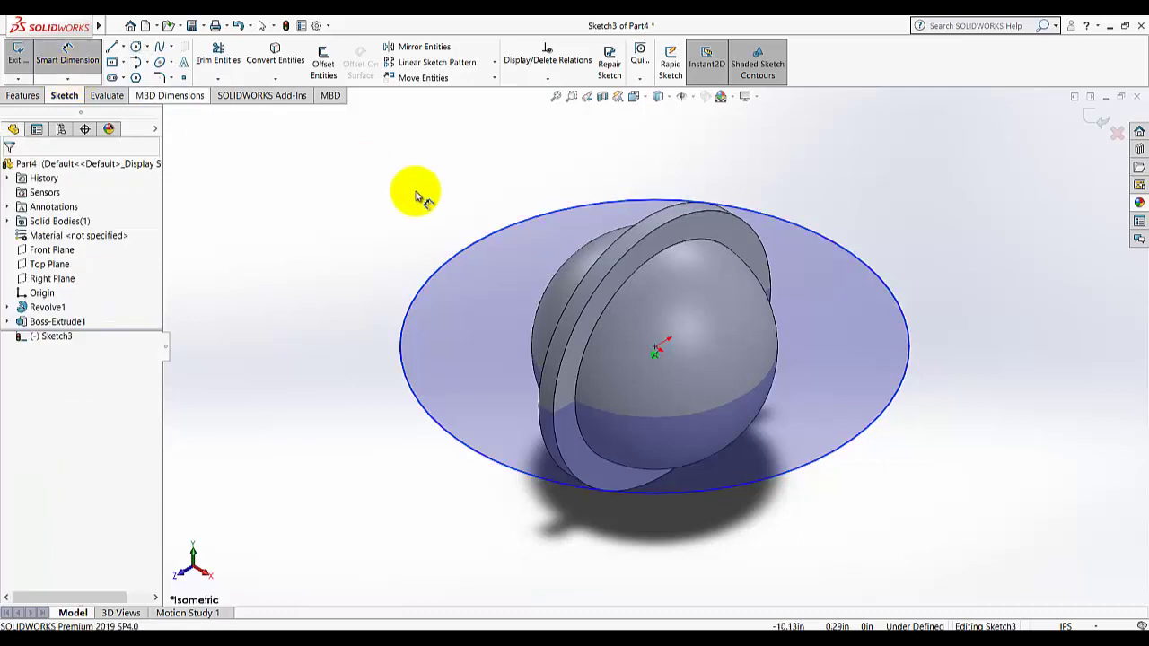
click(475, 241)
click(500, 280)
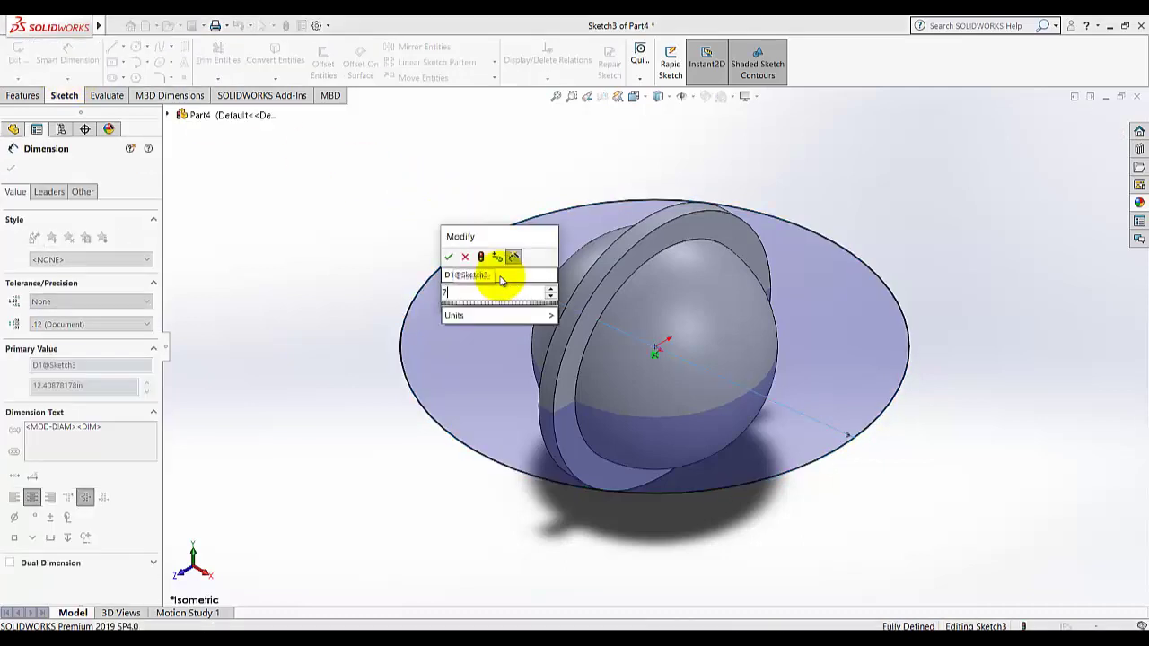
text(7.5)
key(Return)
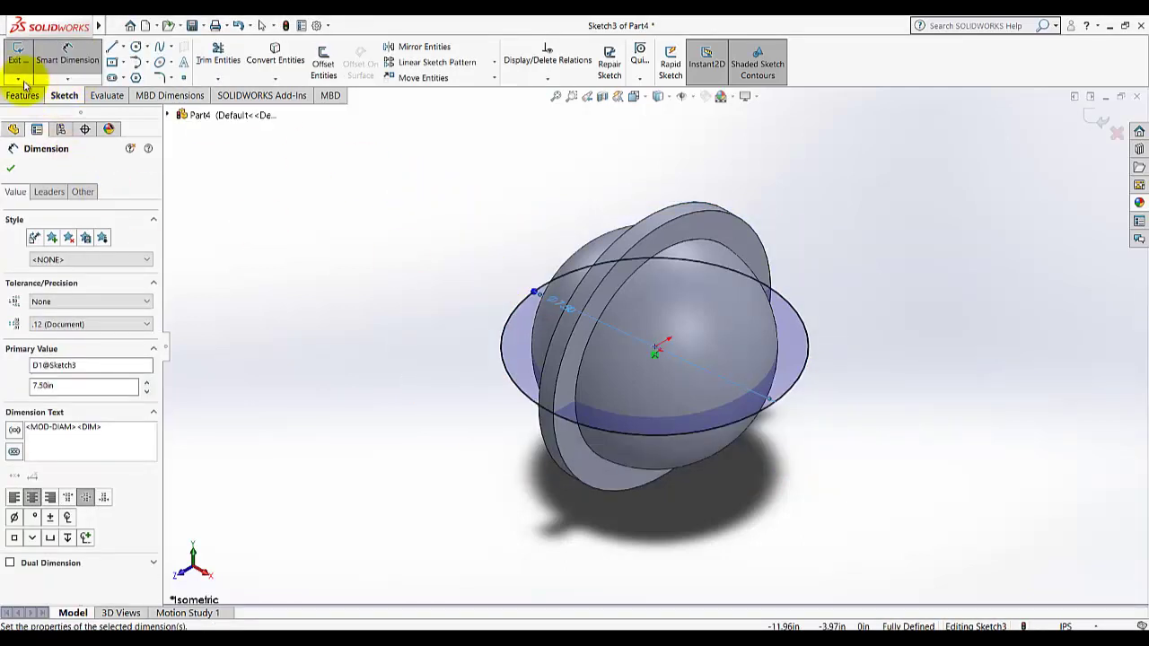
click(18, 59)
Step: Extrude the Top Plane circle 0.5 in with the Mid Plane condition to form a horizontal ring around the sphere
click(22, 95)
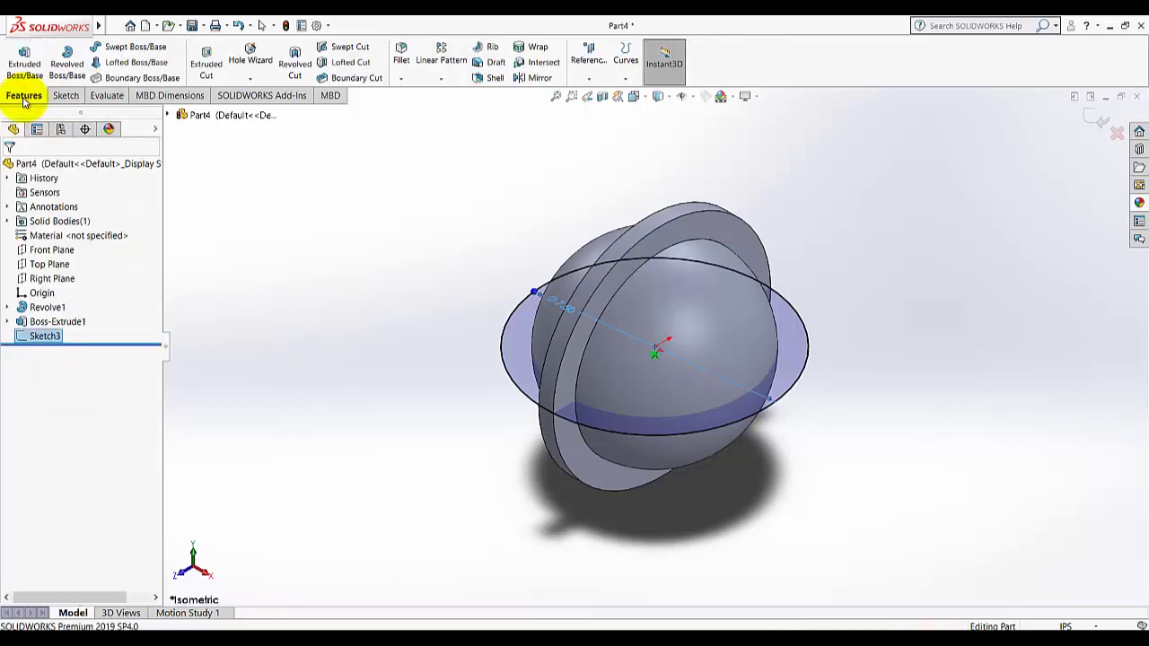
click(25, 71)
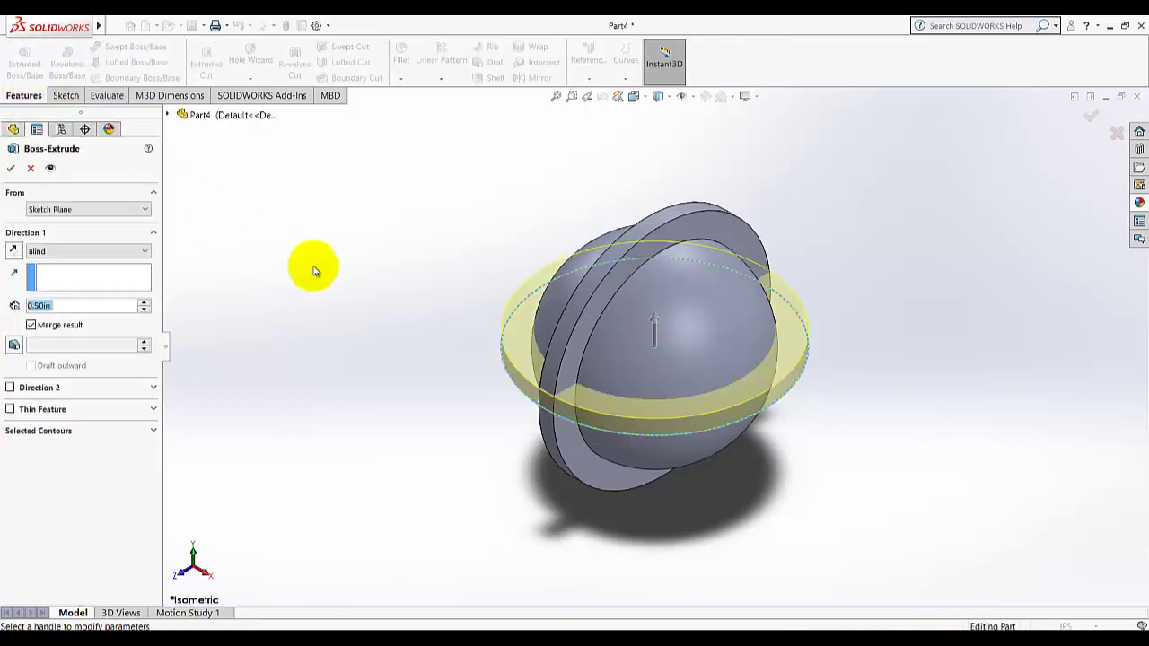
click(65, 251)
click(59, 325)
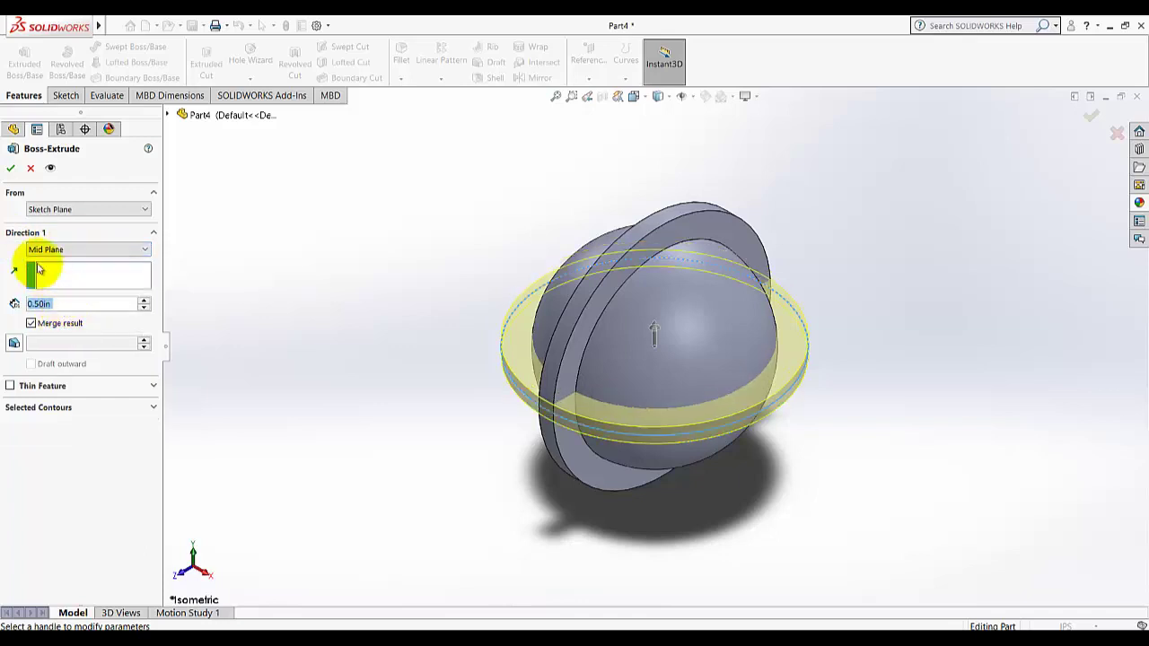
click(9, 169)
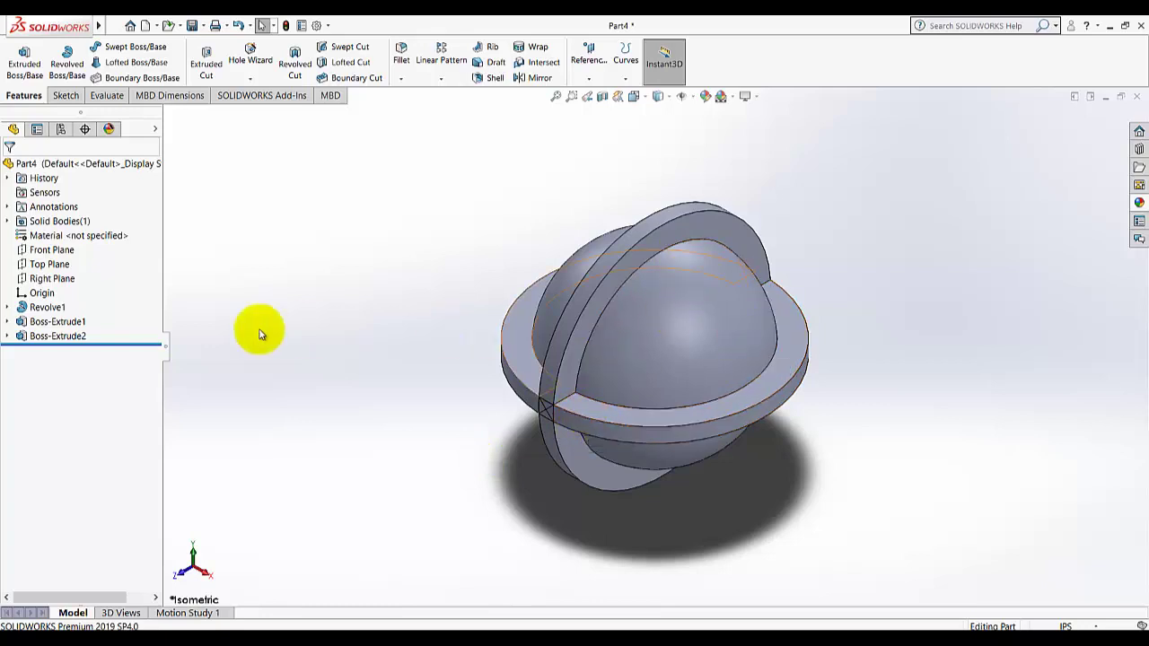
Step: Start a sketch on the Front Plane and draw a circle about 9.67 in in diameter centred on the origin
click(54, 251)
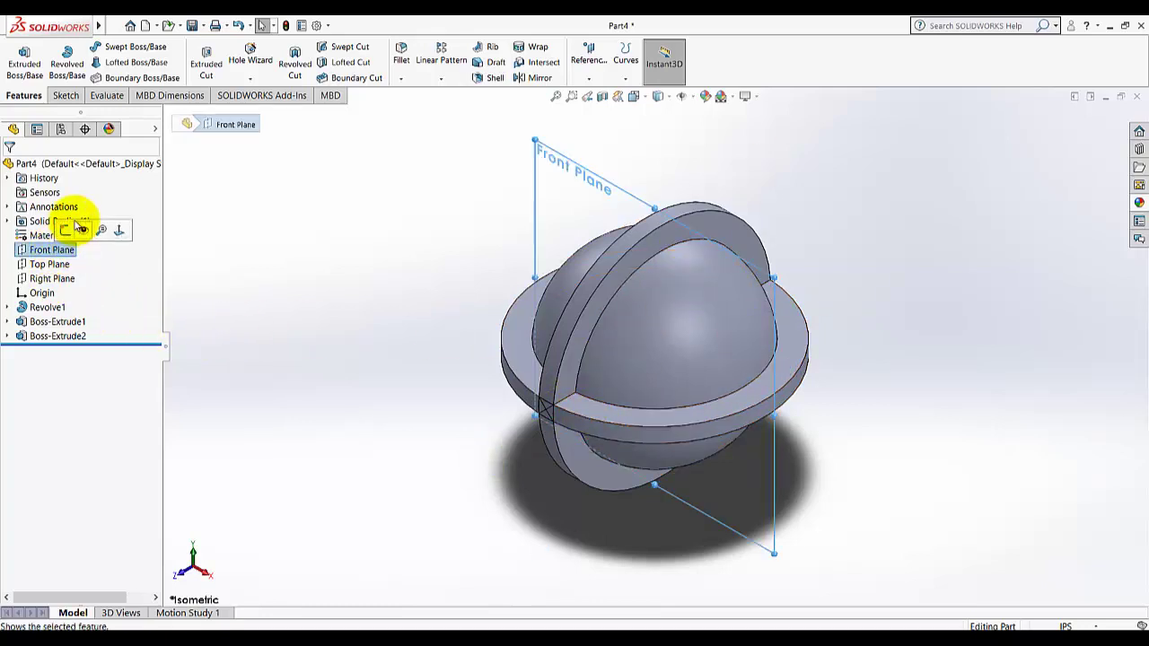
click(69, 232)
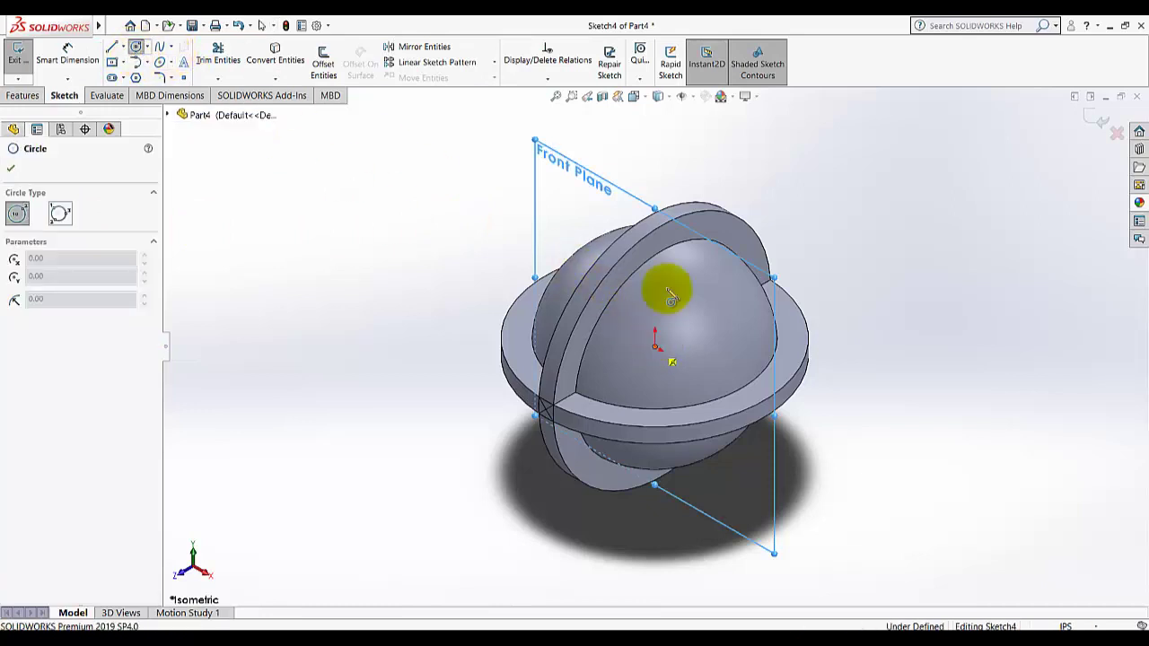
click(657, 350)
click(672, 199)
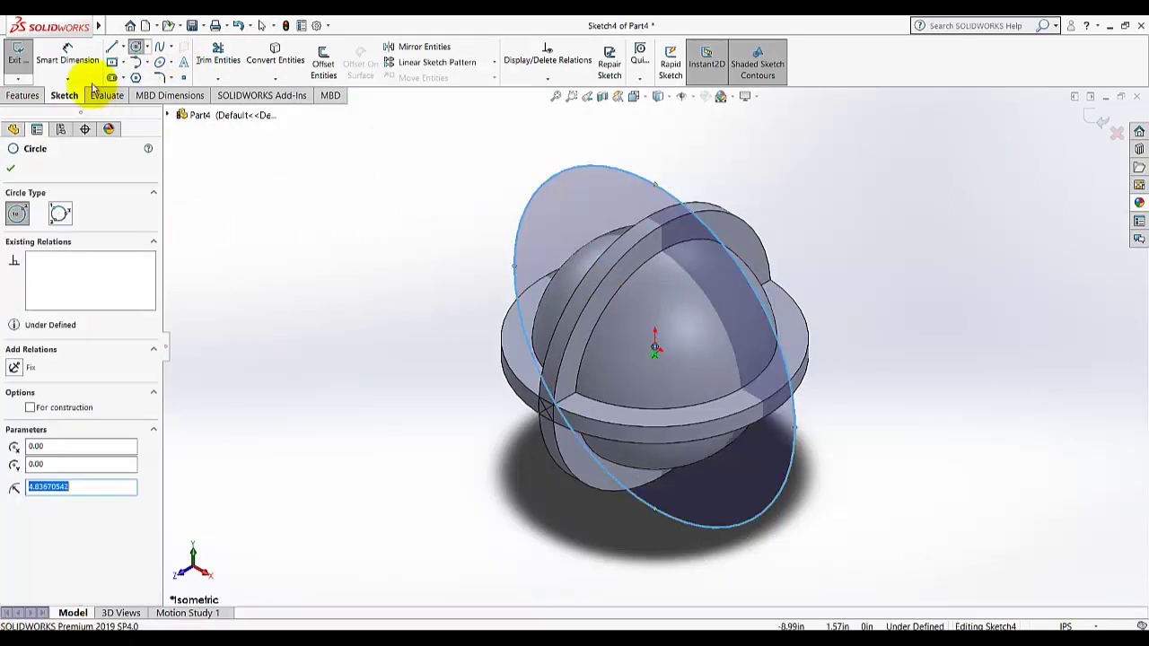
Step: Set the Front Plane circle's diameter to 7.5 in
click(582, 194)
click(583, 184)
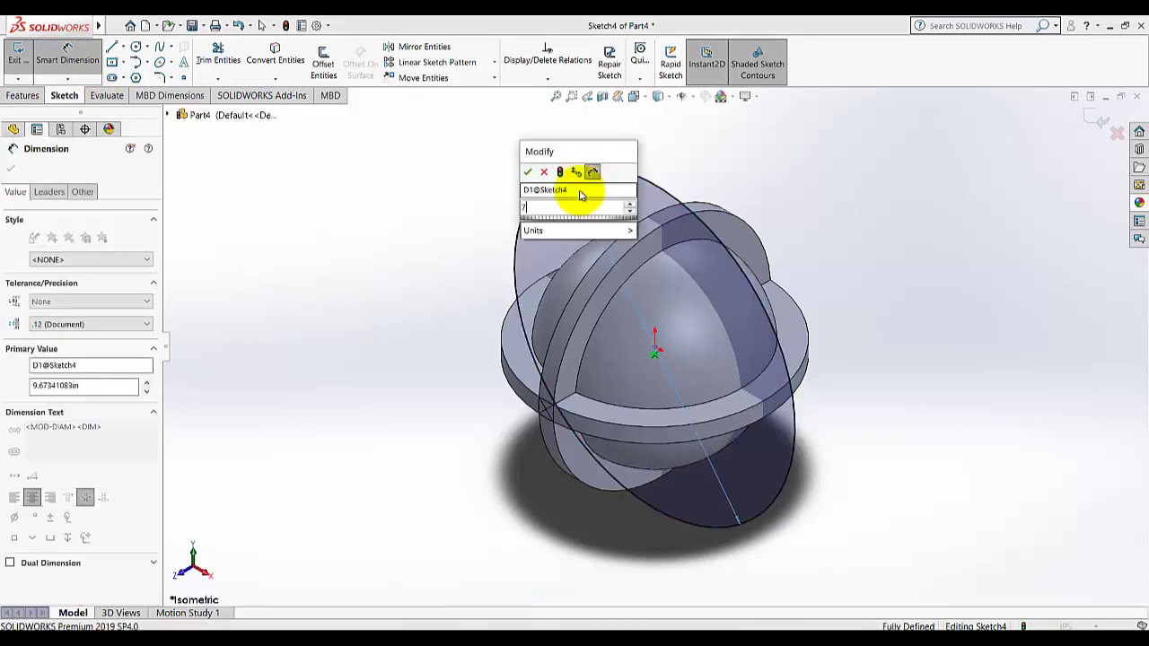
text(7.5)
key(Return)
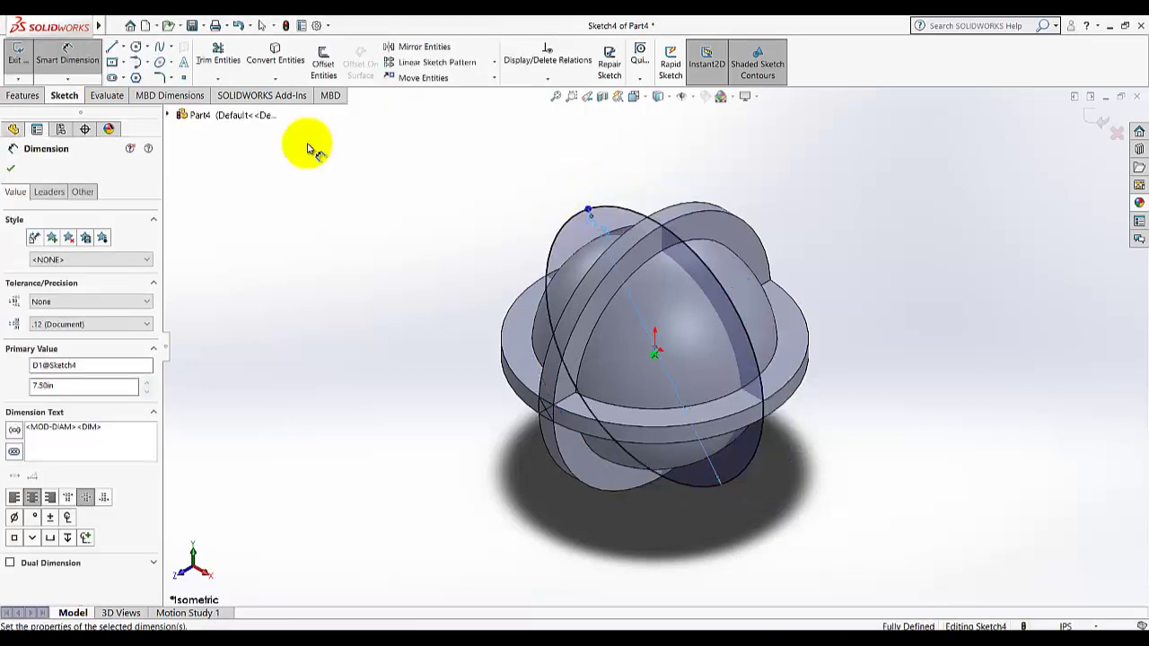
Step: Extrude the Front Plane circle 0.5 in with the Mid Plane condition to form the third ring around the sphere
click(22, 95)
click(24, 63)
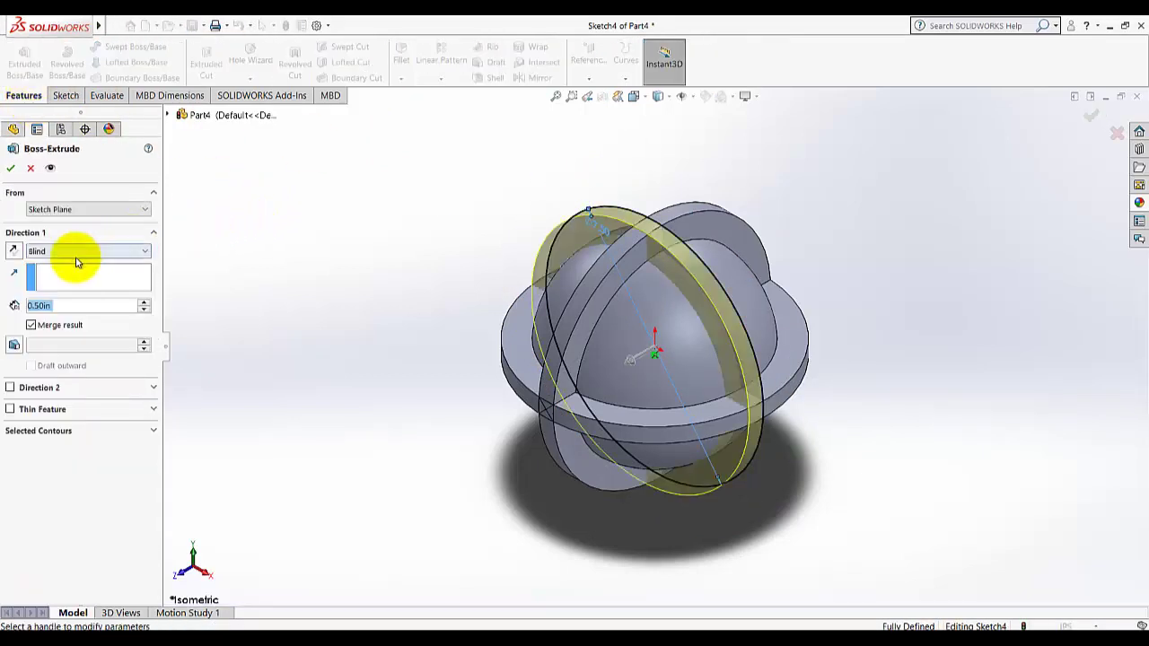
click(71, 321)
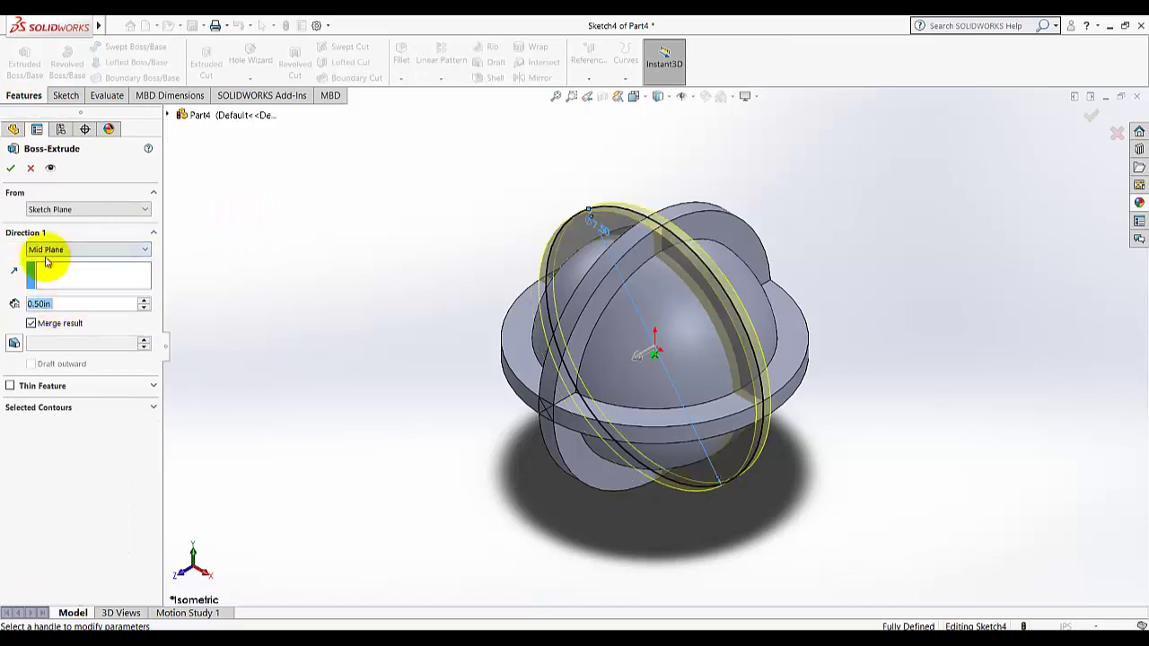
click(8, 168)
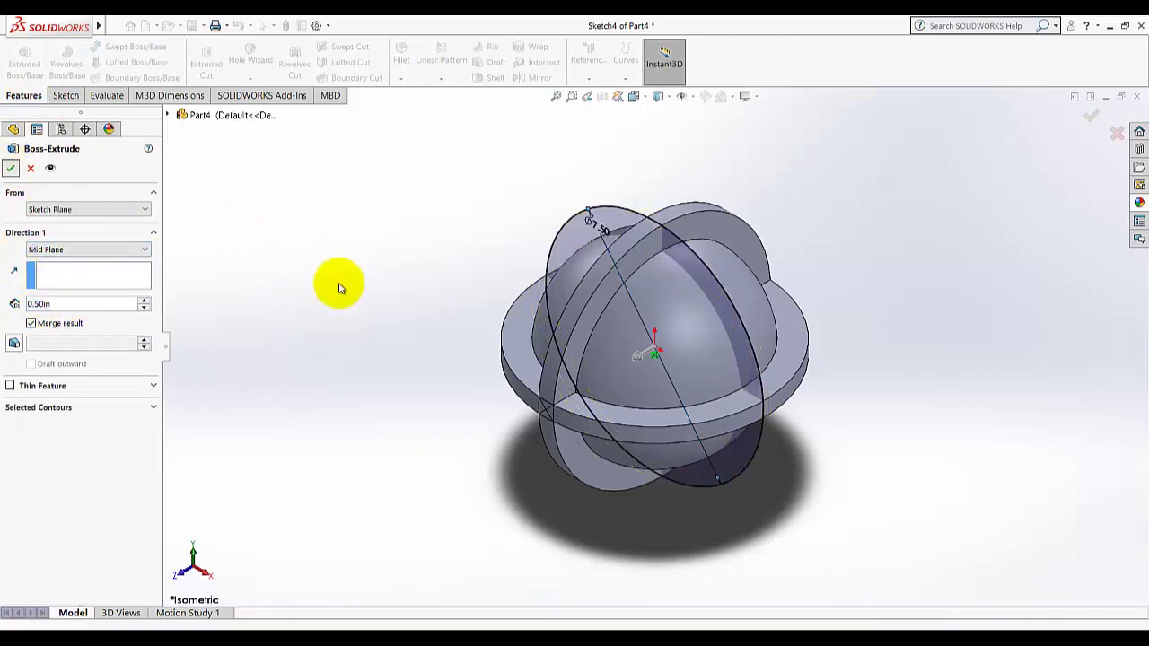
middle_drag(379, 306, 401, 352)
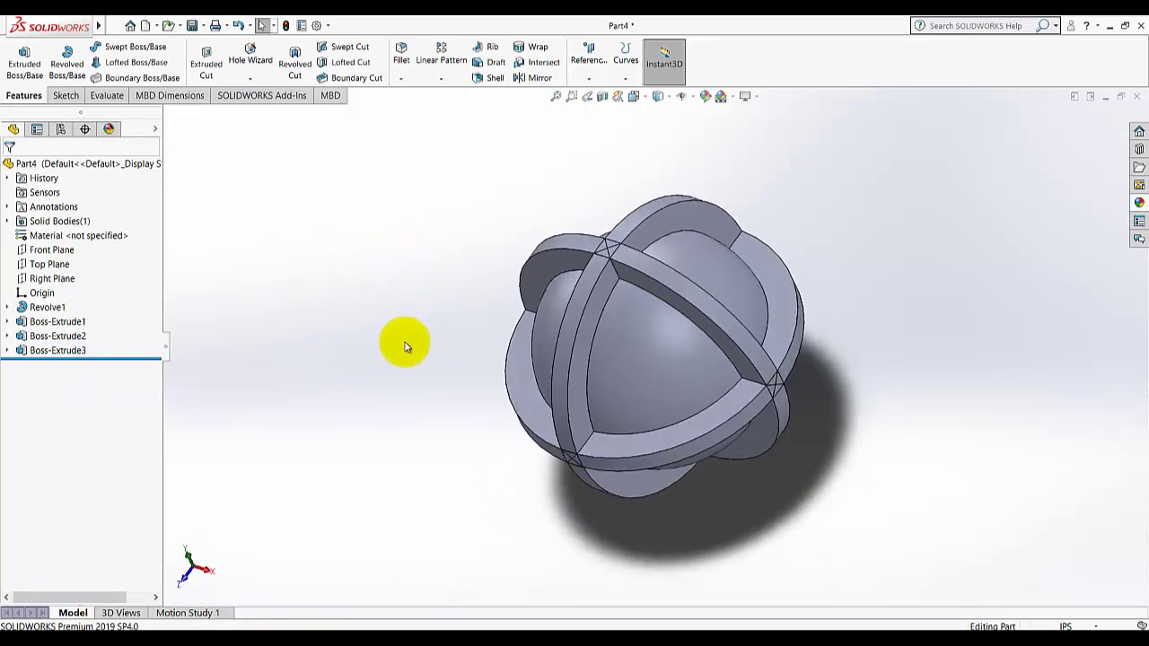